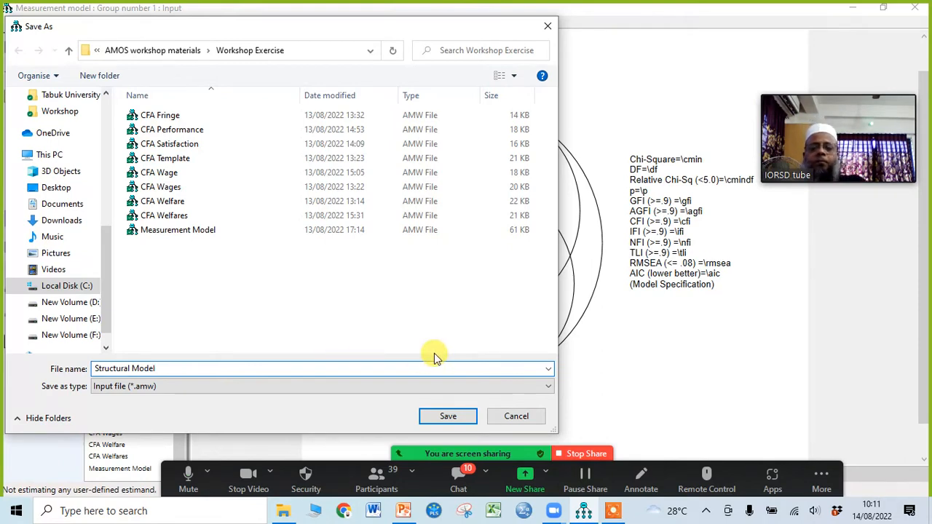
Step: Save the diagram as Structural Model, then open that file from the enlarged list of files in the current directory
{"action": "left_click", "coordinate": [449, 417]}
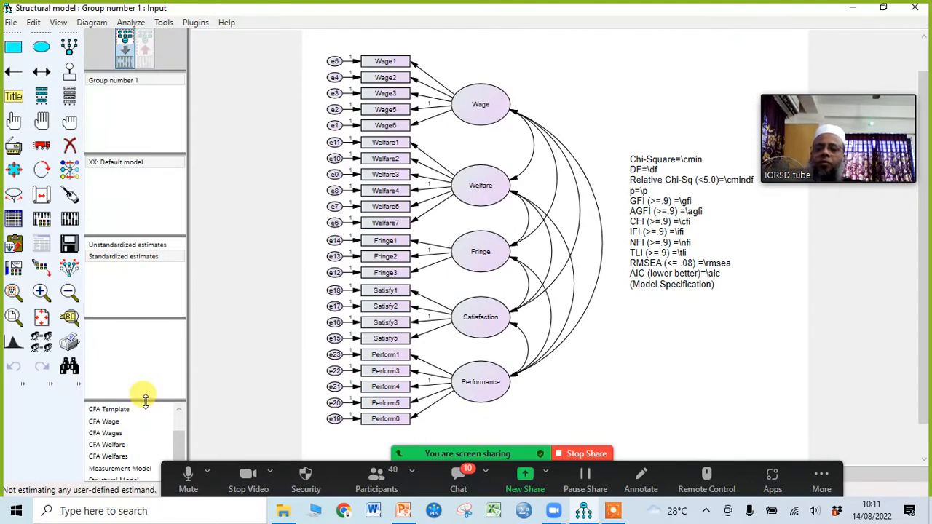
{"action": "left_click_drag", "start_coordinate": [145, 399], "coordinate": [145, 355]}
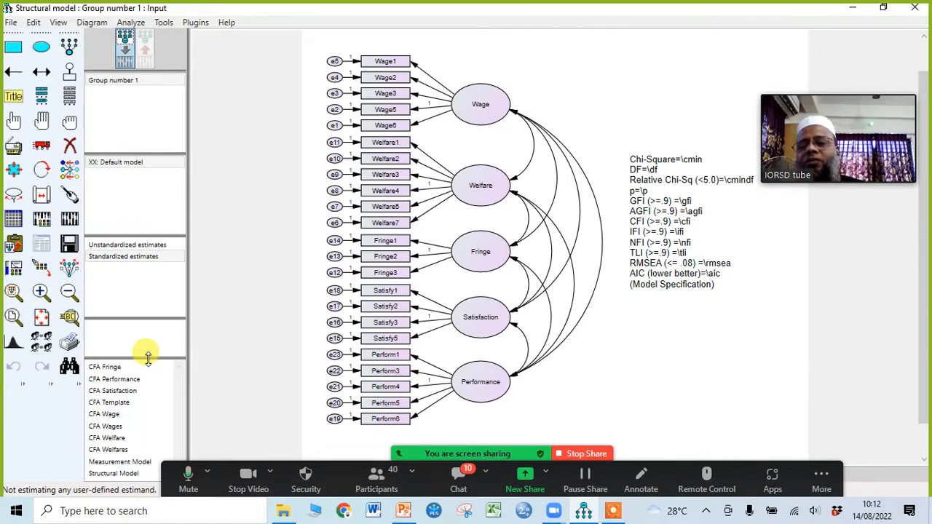
{"action": "left_click_drag", "start_coordinate": [147, 357], "coordinate": [149, 340]}
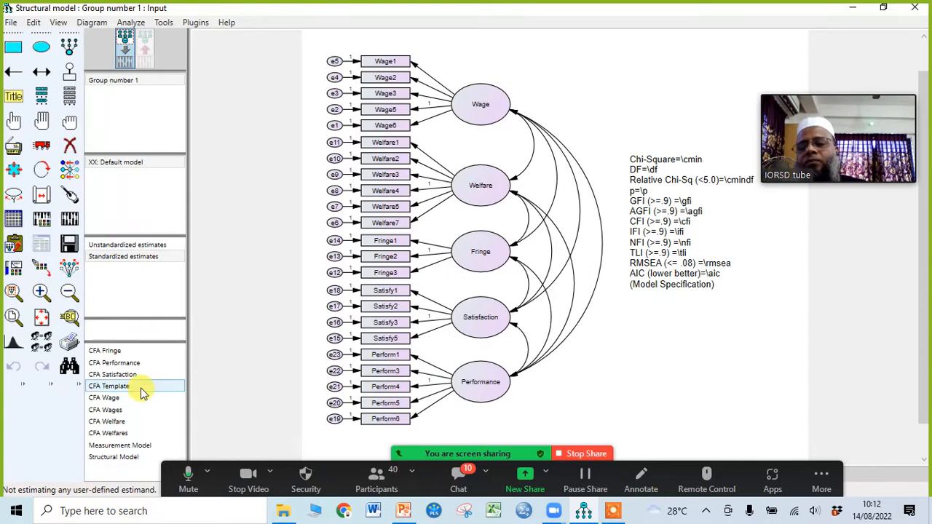
{"action": "double_click", "coordinate": [113, 459]}
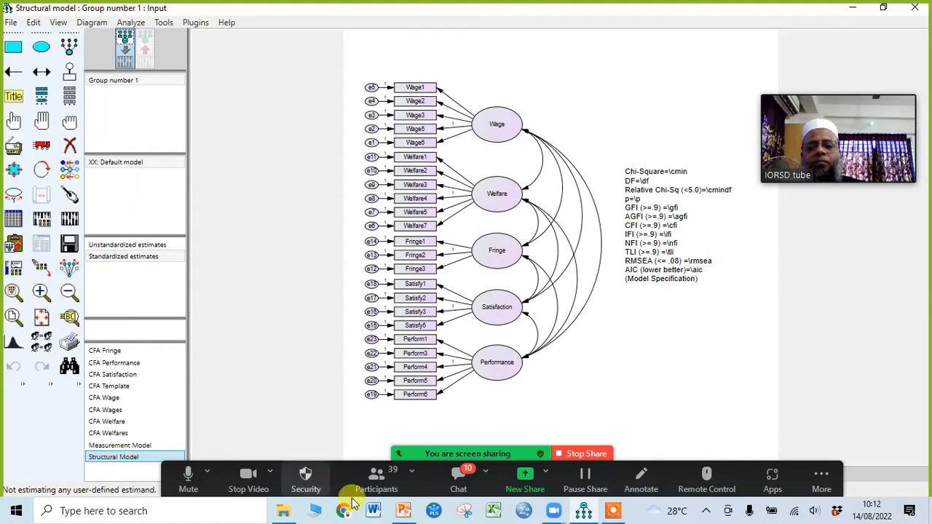
Step: Check the list of meeting participants in Zoom and minimize it
{"action": "left_click", "coordinate": [386, 488]}
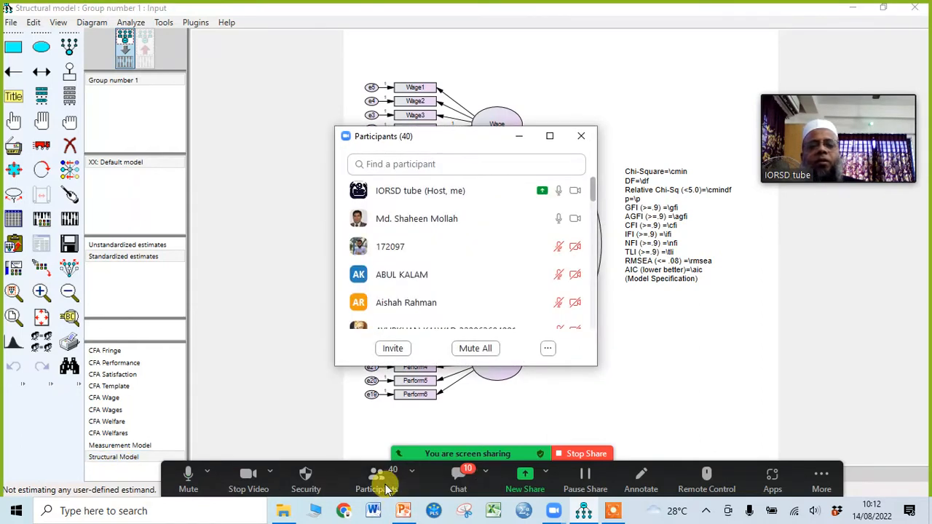
{"action": "mouse_move", "coordinate": [555, 219]}
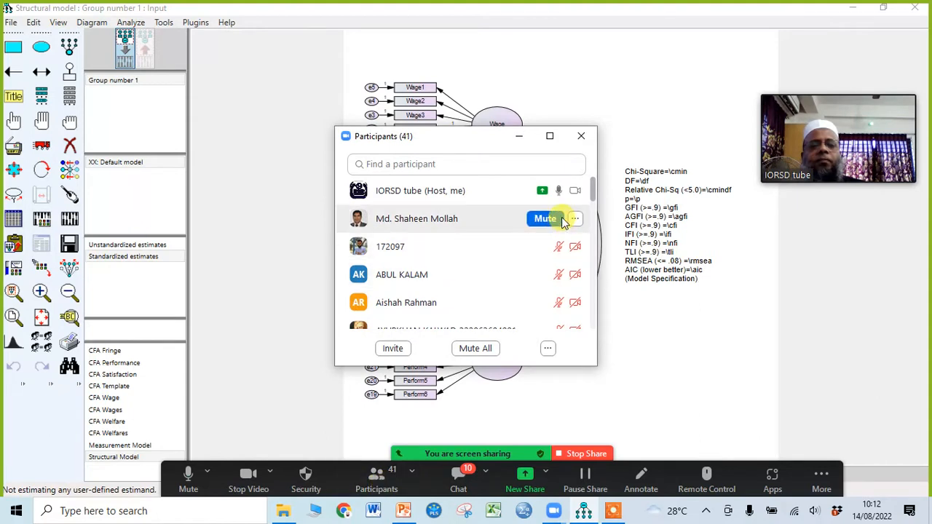
{"action": "left_click", "coordinate": [523, 136]}
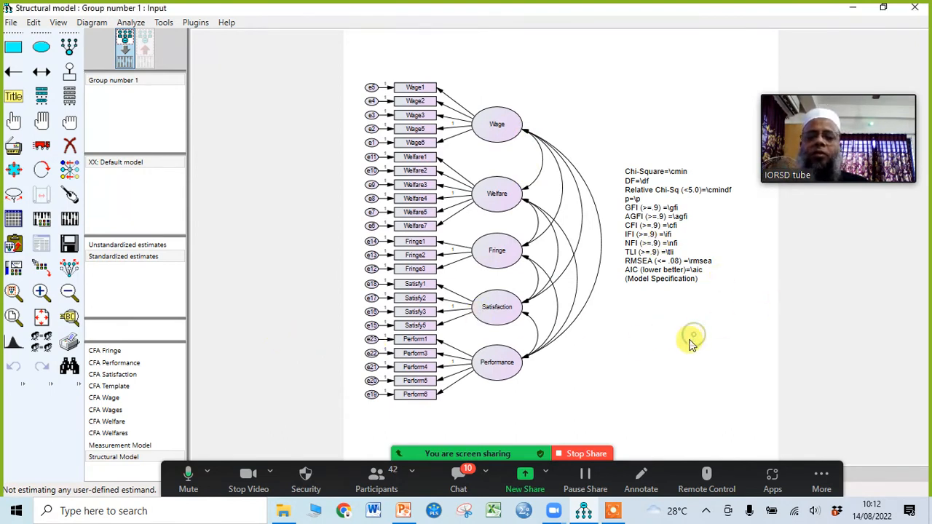
{"action": "left_click", "coordinate": [138, 456]}
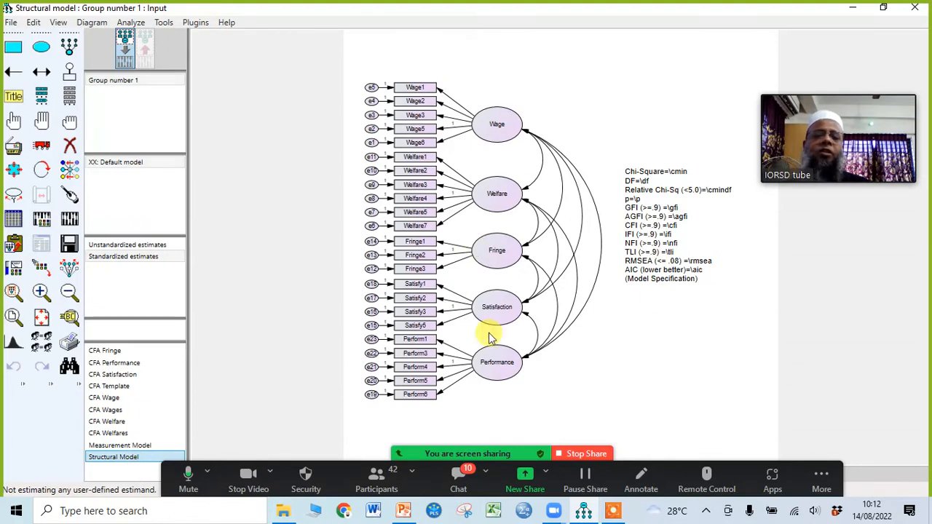
{"action": "left_click", "coordinate": [655, 351]}
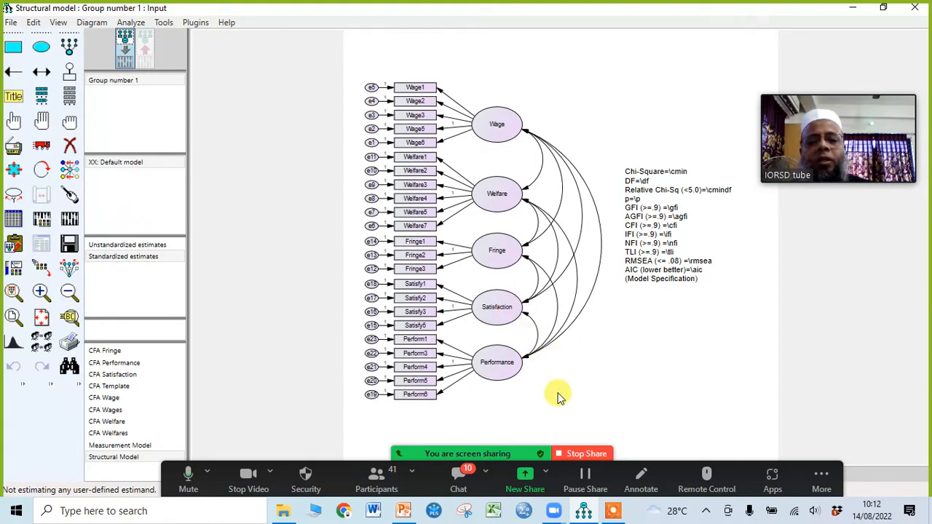
Step: Erase every covariance arrow attached to Performance and Satisfaction, keeping only those among Wage, Welfare and Fringe
{"action": "left_click", "coordinate": [70, 146]}
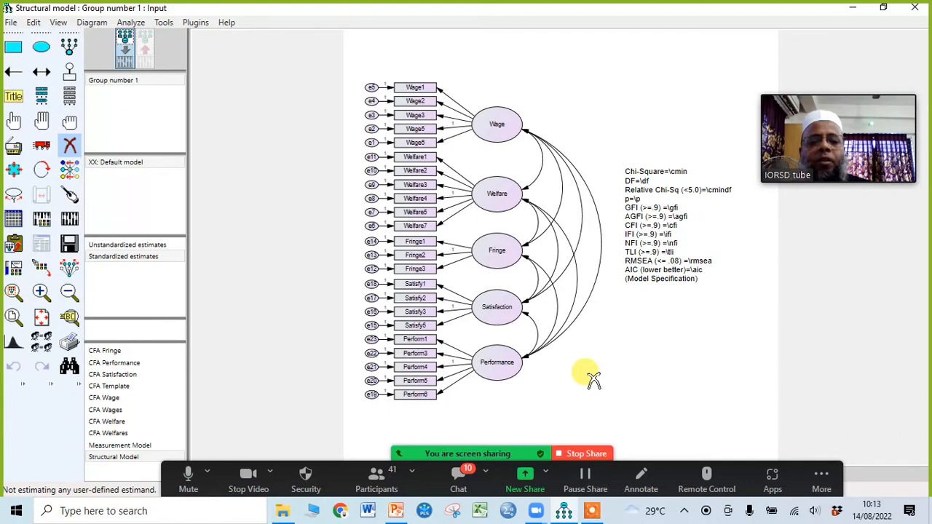
{"action": "left_click", "coordinate": [532, 350]}
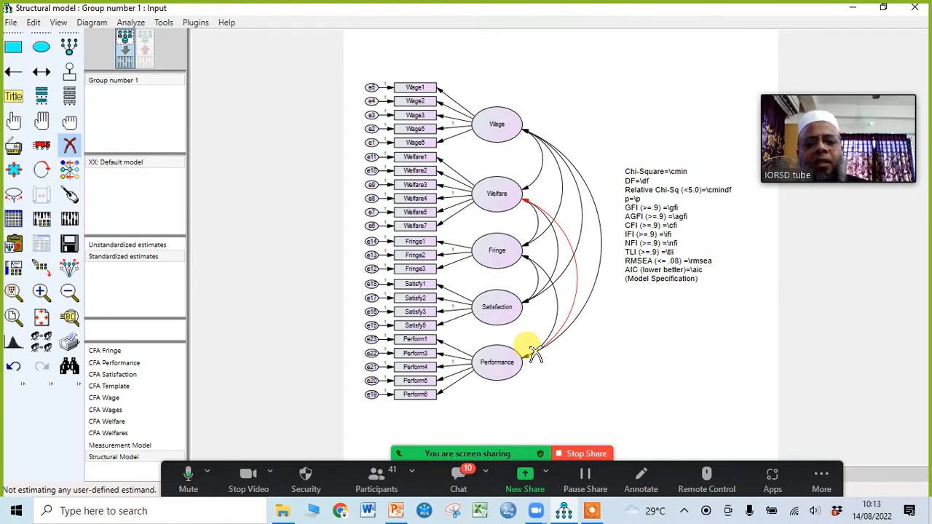
{"action": "left_click", "coordinate": [536, 355]}
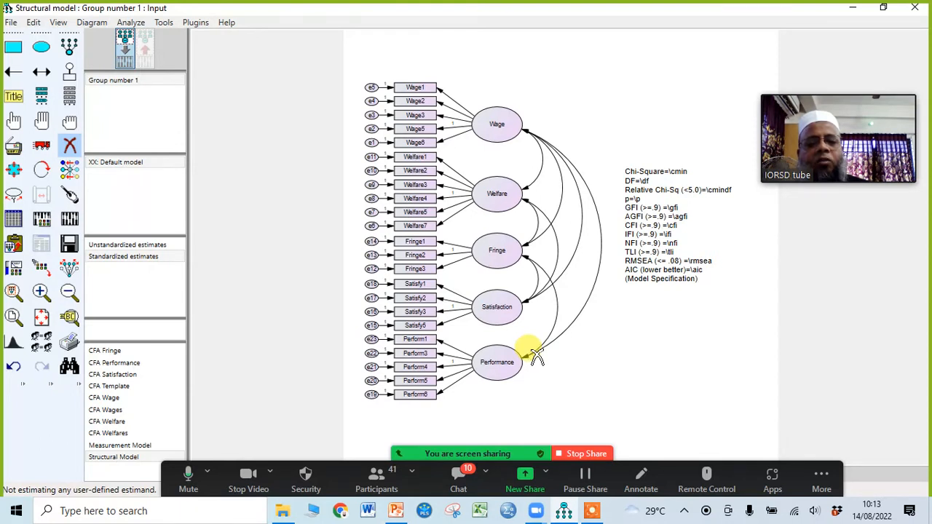
{"action": "left_click", "coordinate": [536, 354]}
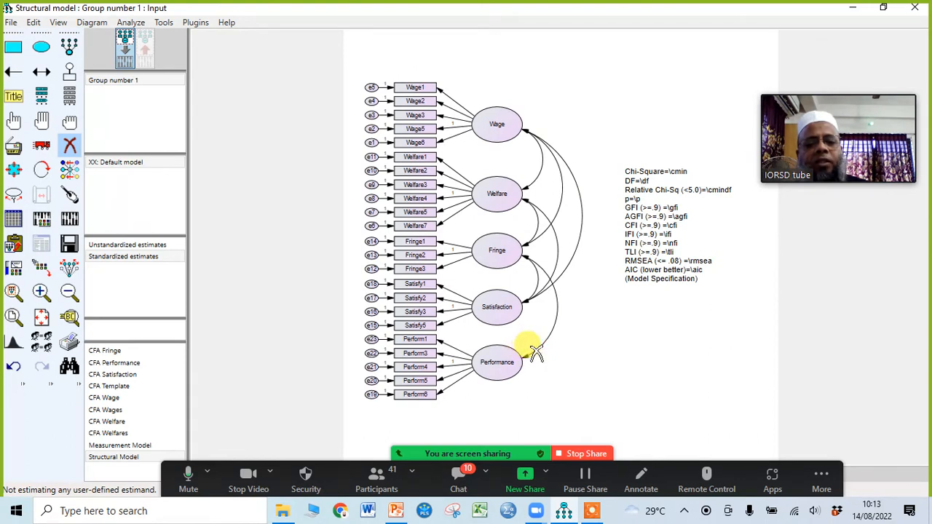
{"action": "left_click", "coordinate": [531, 343]}
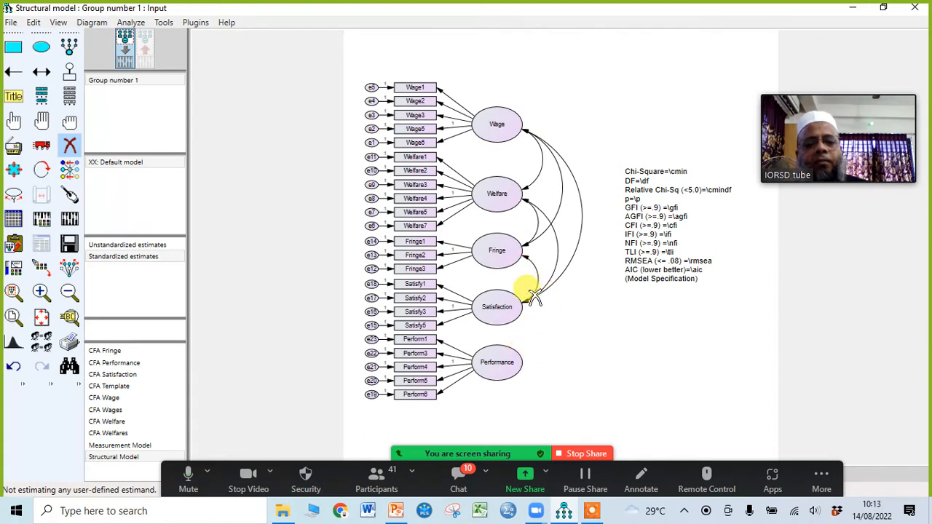
{"action": "left_click", "coordinate": [536, 298]}
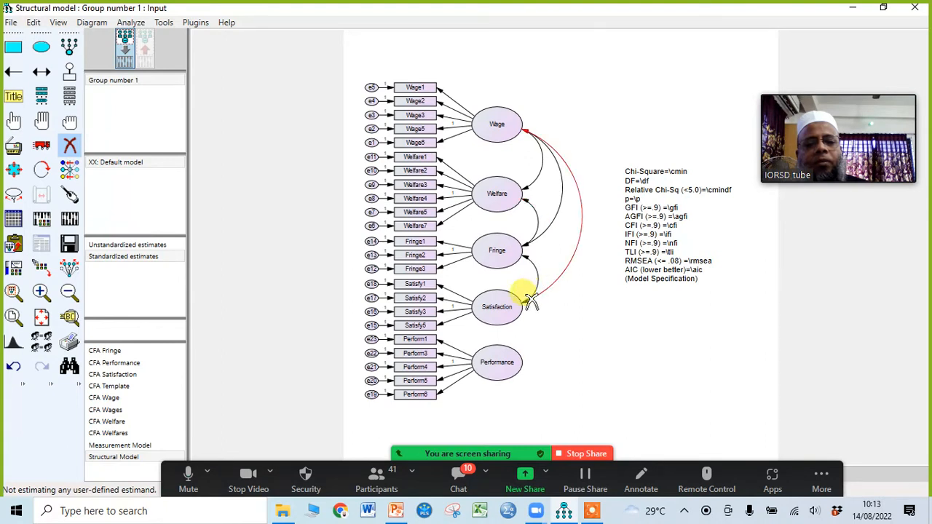
{"action": "left_click", "coordinate": [533, 299]}
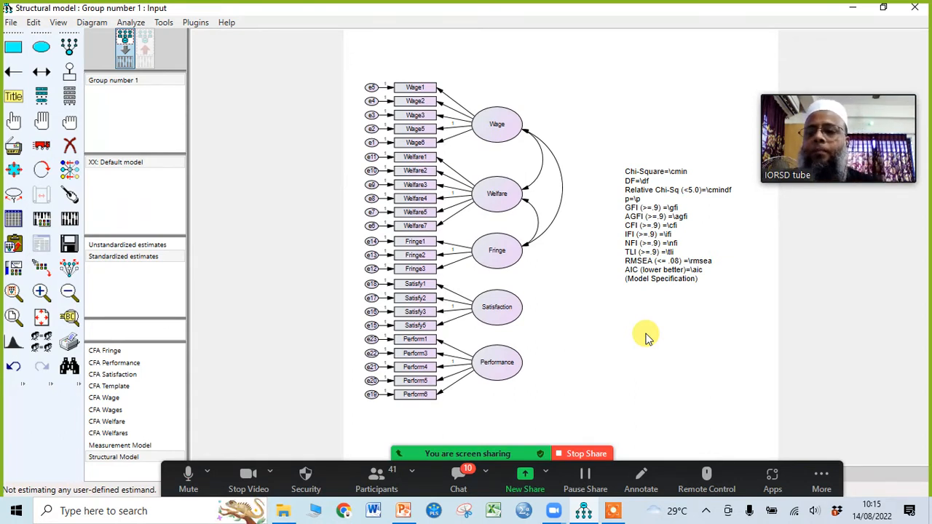
Step: Activate the Move objects tool with Preserve symmetries enabled
{"action": "left_click", "coordinate": [43, 148]}
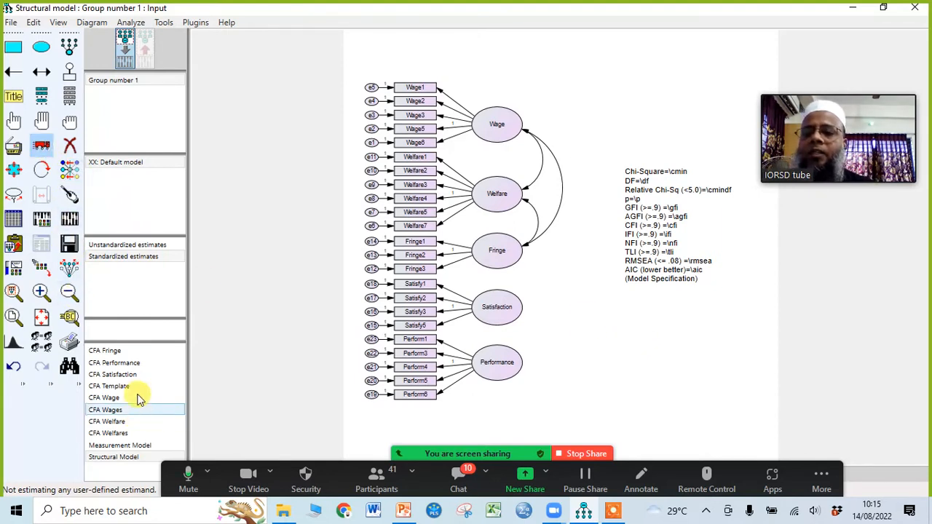
{"action": "left_click", "coordinate": [69, 273]}
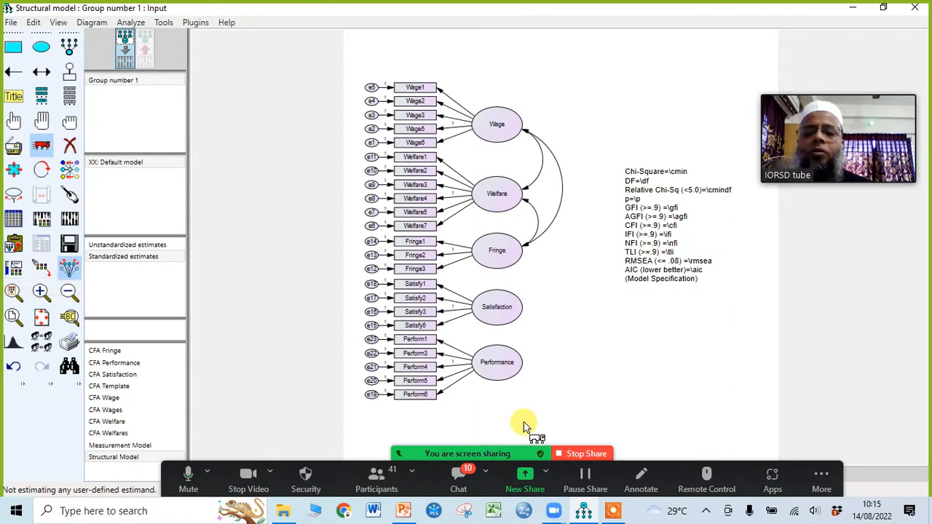
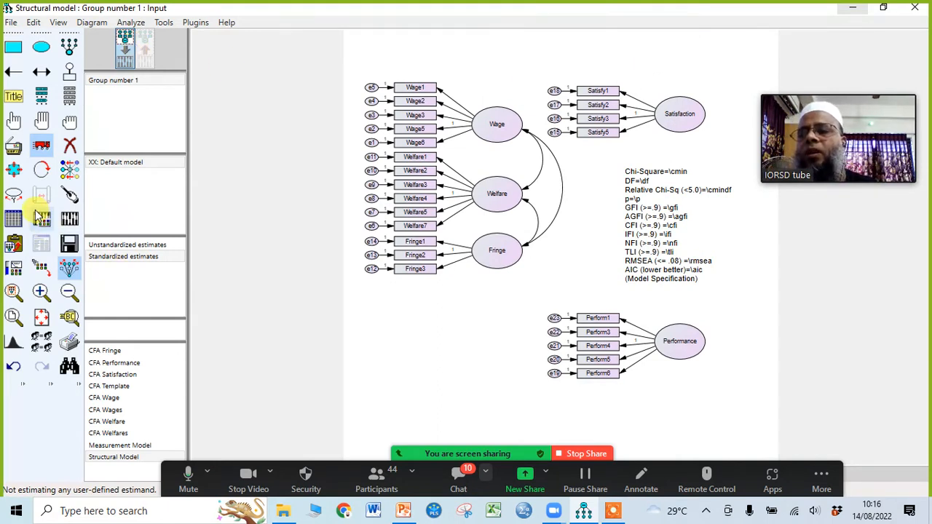
Step: Rotate the Satisfaction indicators to sit above their construct and the Performance indicators to the right side of theirs
{"action": "left_click", "coordinate": [44, 174]}
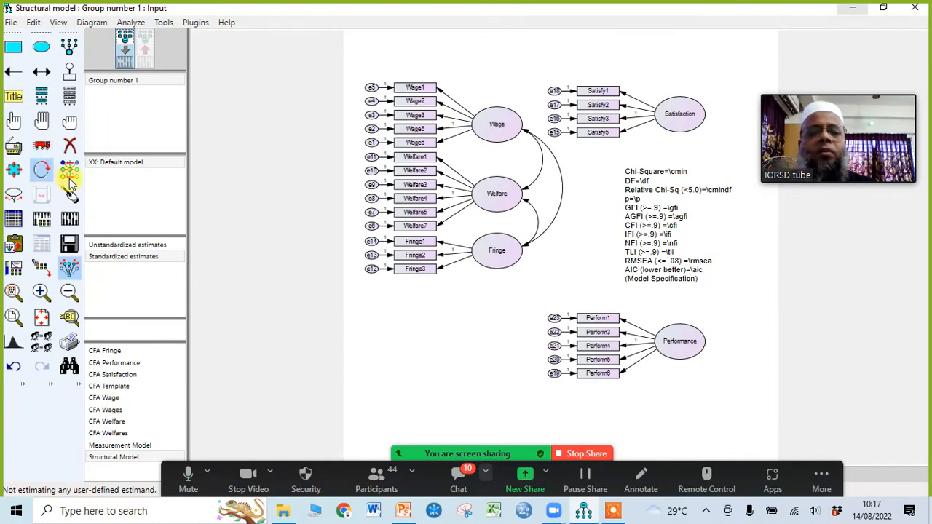
{"action": "left_click", "coordinate": [687, 124]}
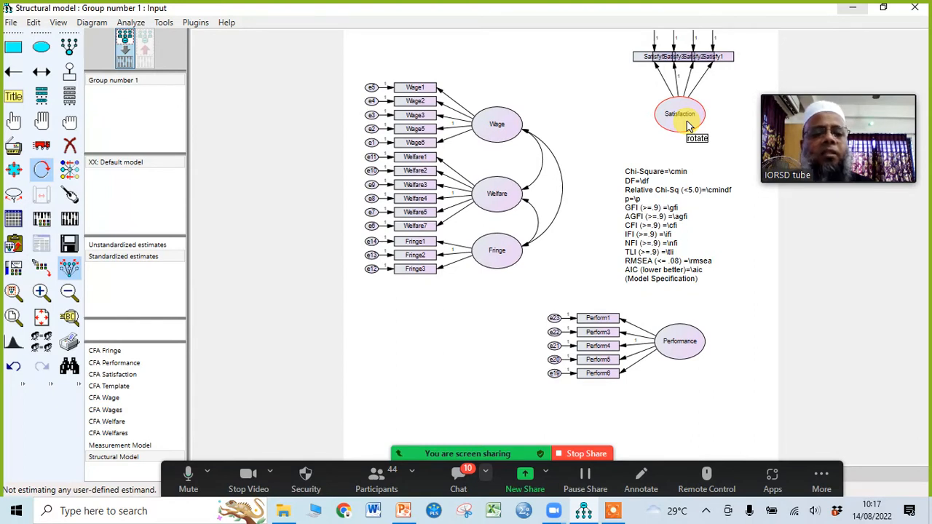
{"action": "left_click", "coordinate": [689, 353]}
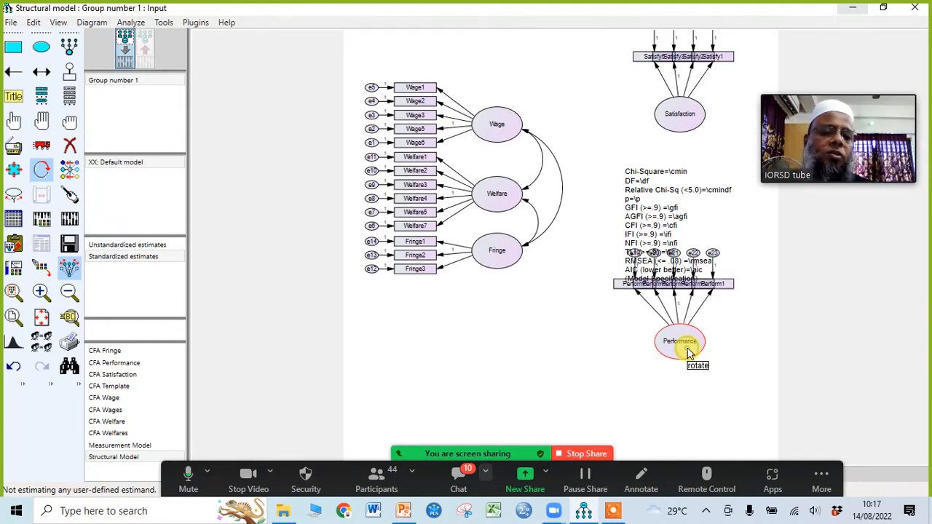
{"action": "left_click", "coordinate": [690, 353]}
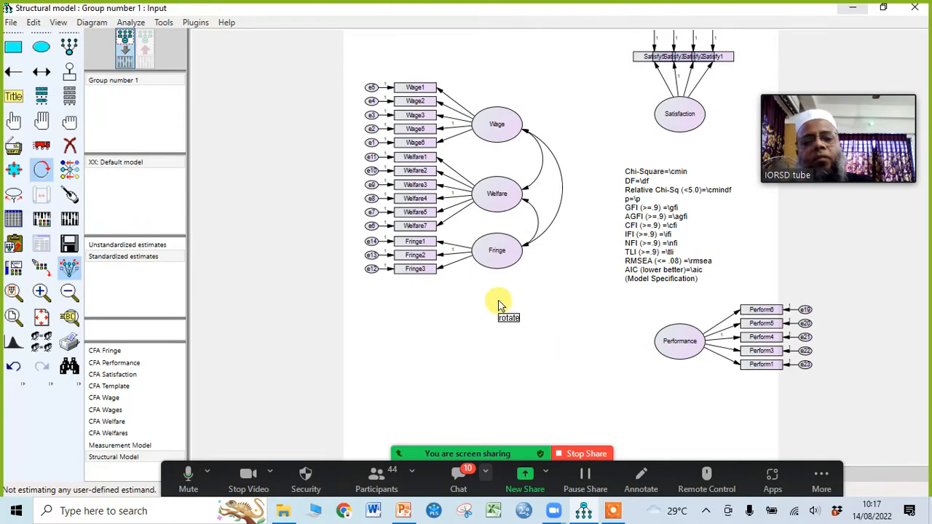
Step: Rotate the Fringe indicators through a full turn around their construct and turn off the Rotate tool
{"action": "left_click", "coordinate": [498, 268]}
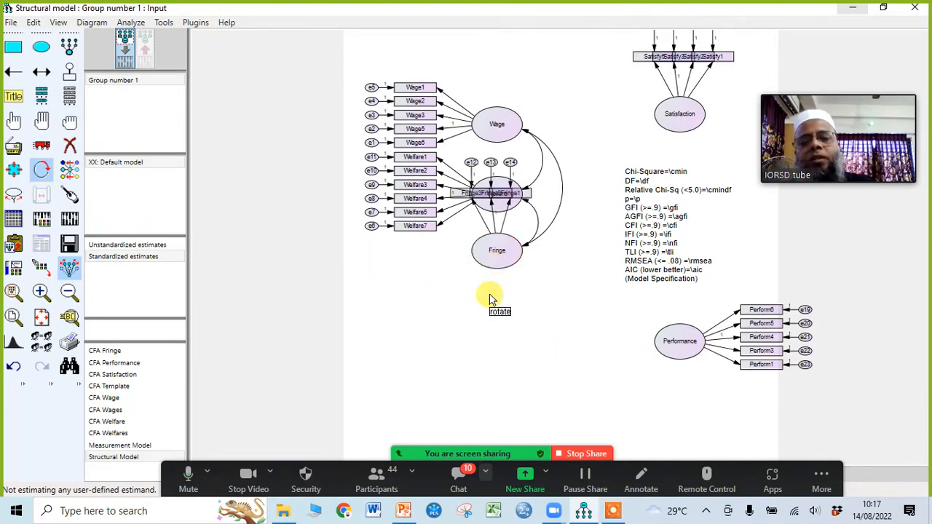
{"action": "left_click", "coordinate": [500, 254]}
{"action": "left_click", "coordinate": [500, 257]}
{"action": "left_click", "coordinate": [500, 258]}
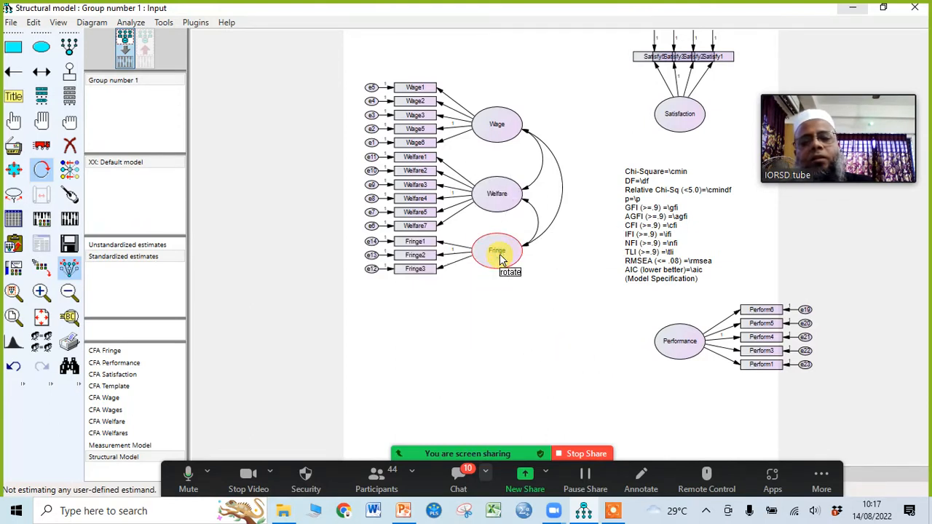
{"action": "left_click", "coordinate": [41, 174]}
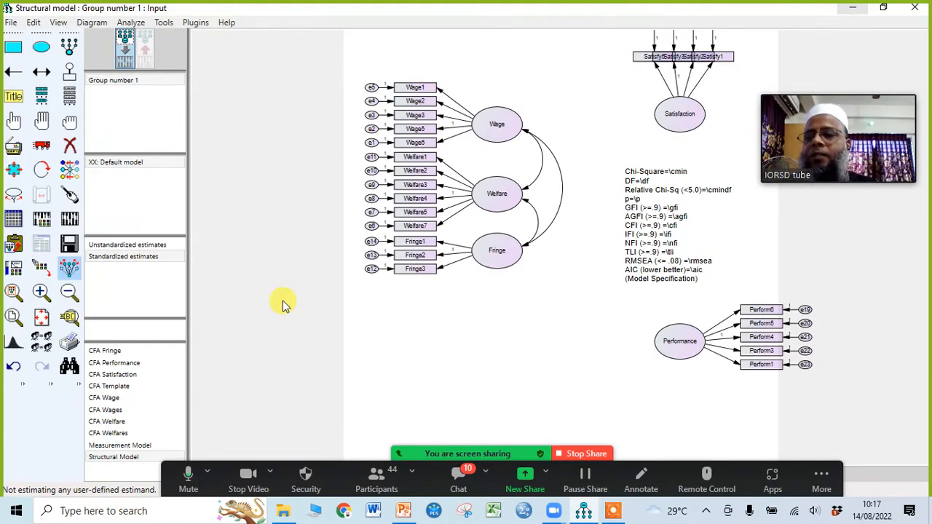
Step: Move Fringe, Welfare and Wage with their indicators so they are spaced apart vertically and aligned nearer the page's left edge
{"action": "left_click", "coordinate": [41, 145]}
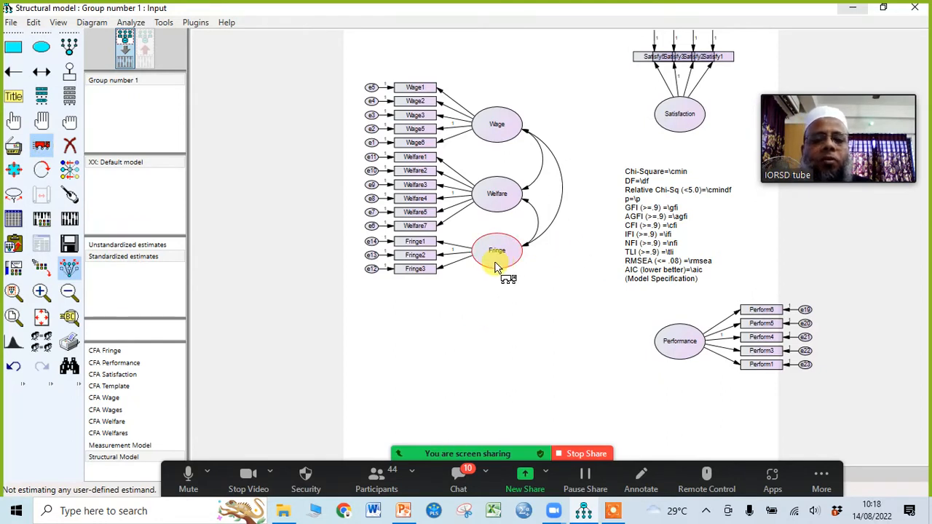
{"action": "left_click_drag", "start_coordinate": [495, 264], "coordinate": [491, 338]}
{"action": "left_click_drag", "start_coordinate": [495, 198], "coordinate": [486, 244]}
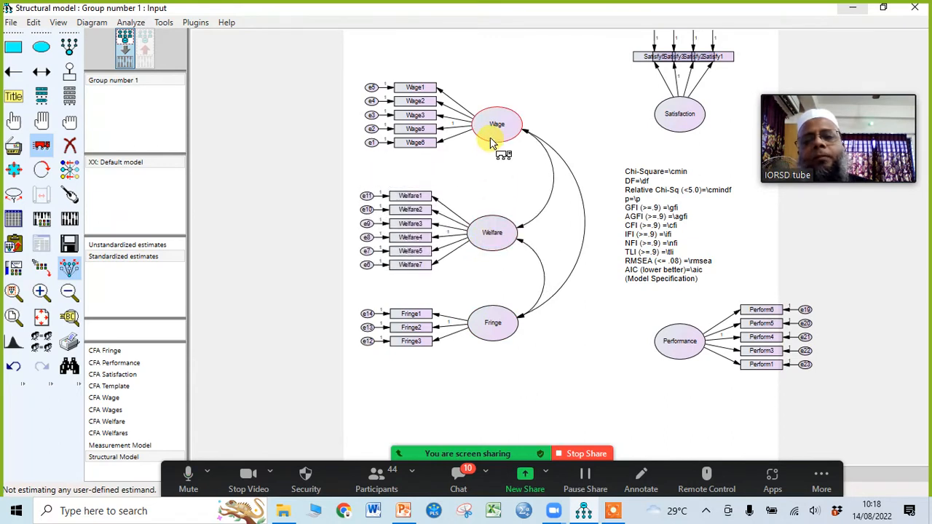
{"action": "left_click_drag", "start_coordinate": [491, 145], "coordinate": [473, 148]}
{"action": "left_click_drag", "start_coordinate": [489, 234], "coordinate": [478, 236]}
{"action": "left_click_drag", "start_coordinate": [486, 326], "coordinate": [464, 328]}
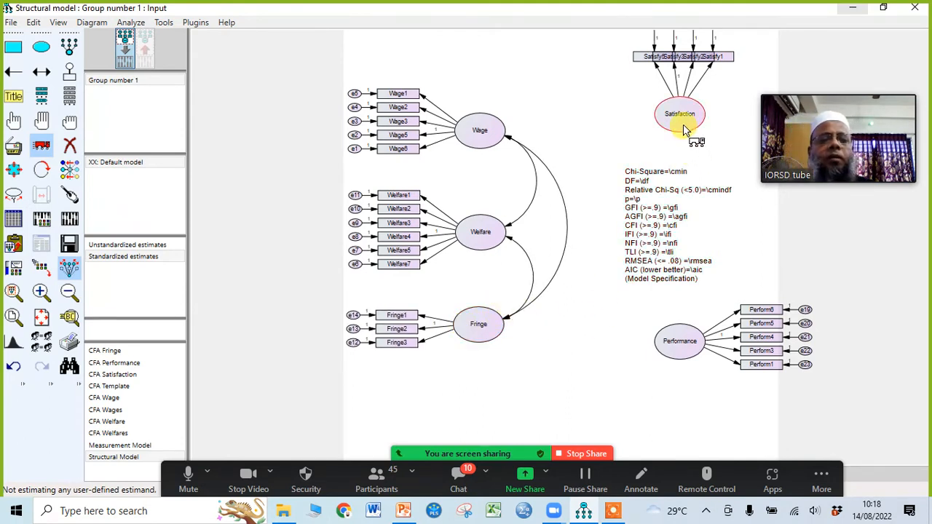
Step: Fit Satisfaction and Performance inside the page, spreading the Satisfaction indicators into a non-overlapping row and bringing the Performance indicators closer
{"action": "mouse_move", "coordinate": [685, 131]}
{"action": "left_mouse_down"}
{"action": "mouse_move", "coordinate": [670, 131]}
{"action": "mouse_move", "coordinate": [670, 140]}
{"action": "left_mouse_up"}
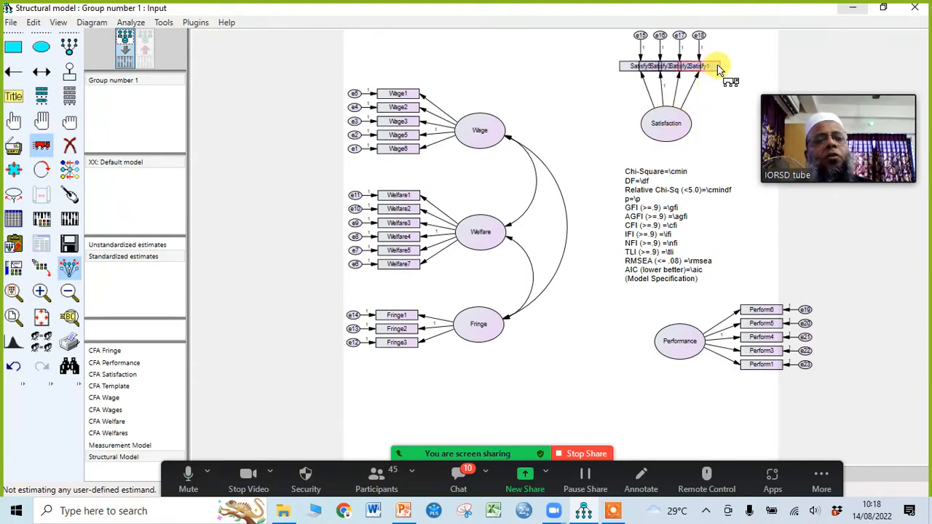
{"action": "left_click_drag", "start_coordinate": [717, 70], "coordinate": [761, 69]}
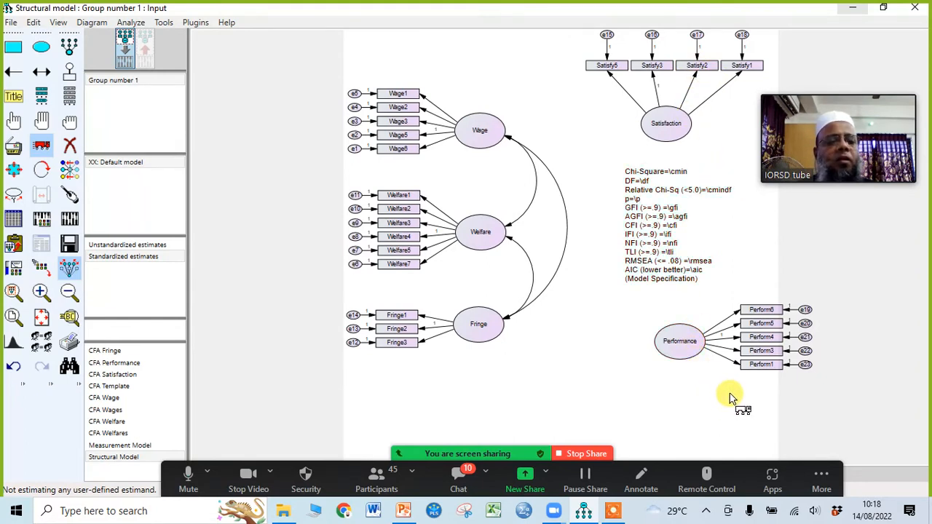
{"action": "left_click_drag", "start_coordinate": [769, 375], "coordinate": [758, 371]}
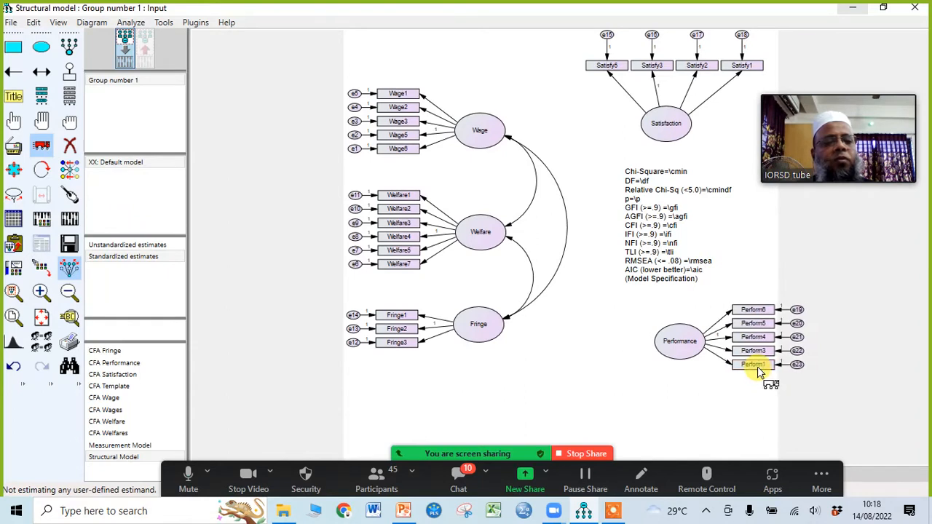
{"action": "left_click_drag", "start_coordinate": [685, 360], "coordinate": [657, 362]}
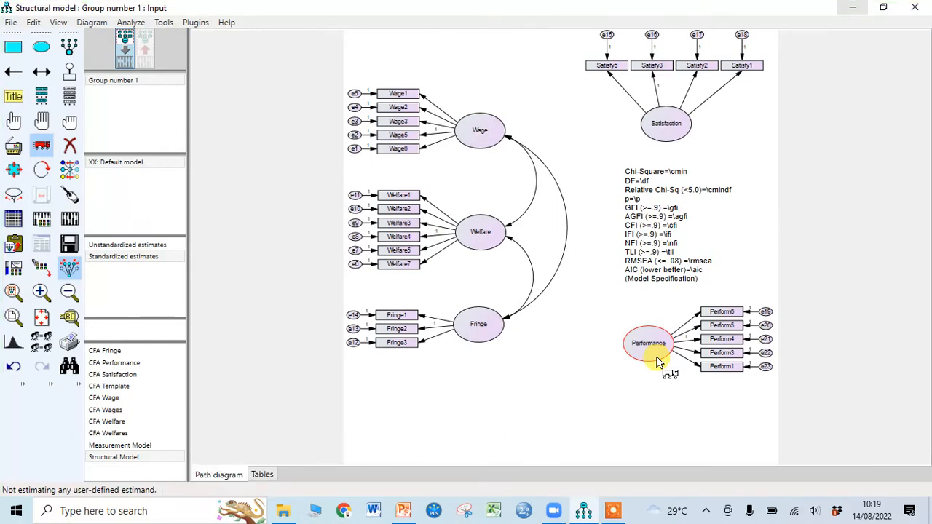
Step: Check the computer's WiFi connection status and close the network list
{"action": "left_click", "coordinate": [799, 513]}
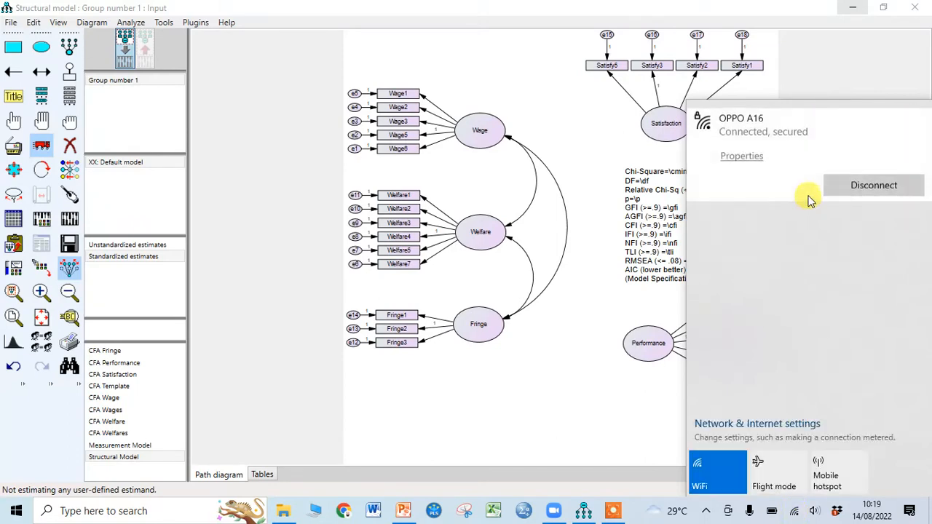
{"action": "left_click", "coordinate": [572, 384]}
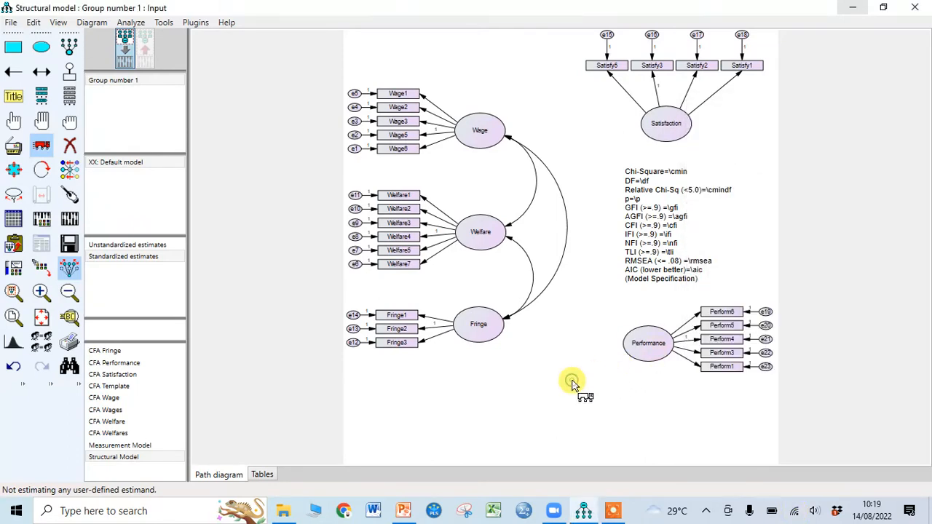
Step: Switch to the Zoom meeting, unmute the microphone and maximize the meeting window
{"action": "left_click", "coordinate": [552, 510]}
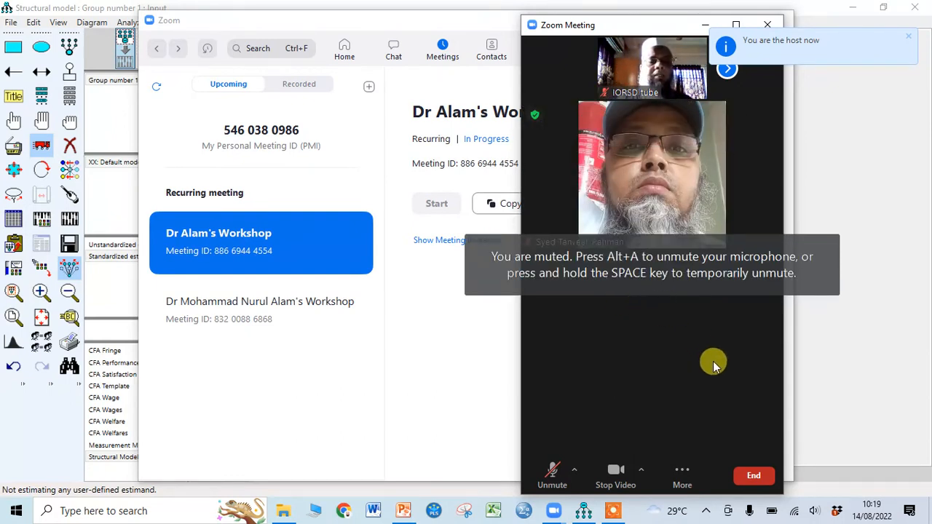
{"action": "left_click", "coordinate": [553, 475]}
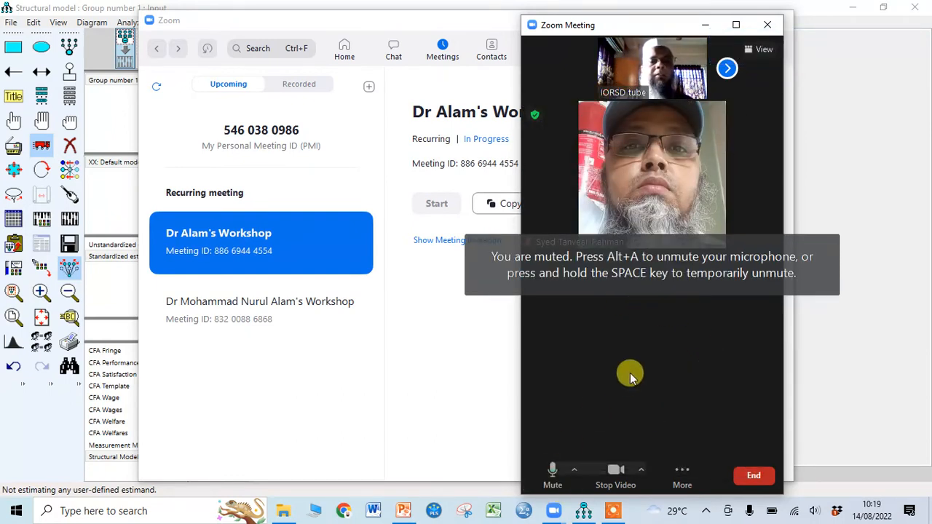
{"action": "left_click", "coordinate": [737, 25]}
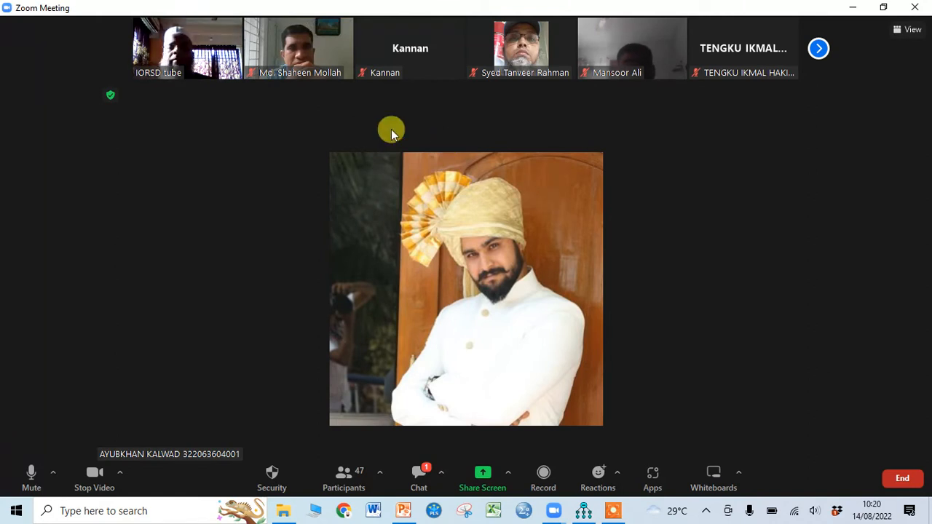
Step: Pin the host's own video in the meeting and dismiss the McAfee promotion
{"action": "left_click", "coordinate": [233, 29]}
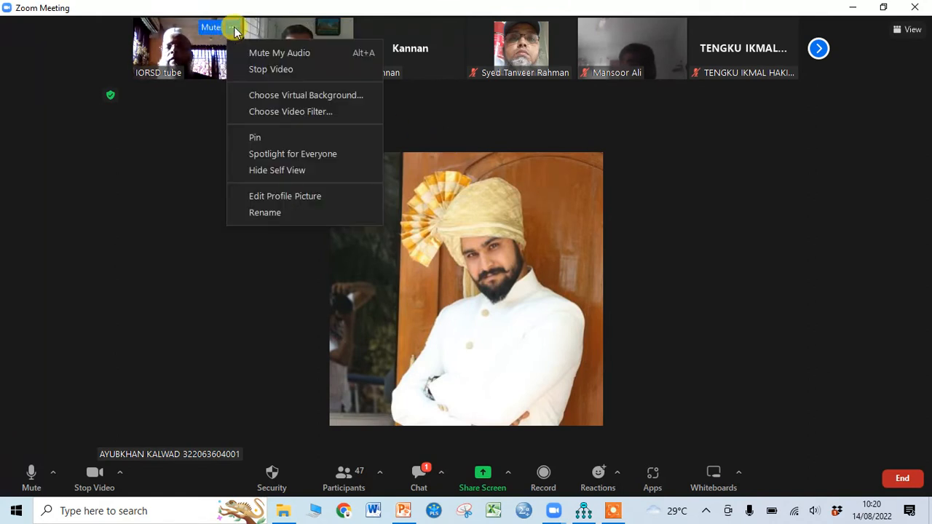
{"action": "left_click", "coordinate": [262, 137]}
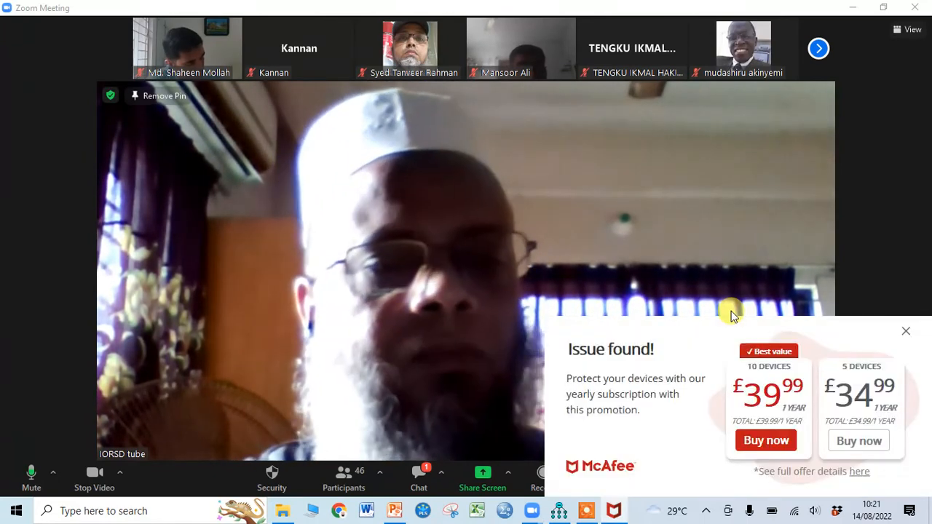
{"action": "left_click", "coordinate": [907, 334]}
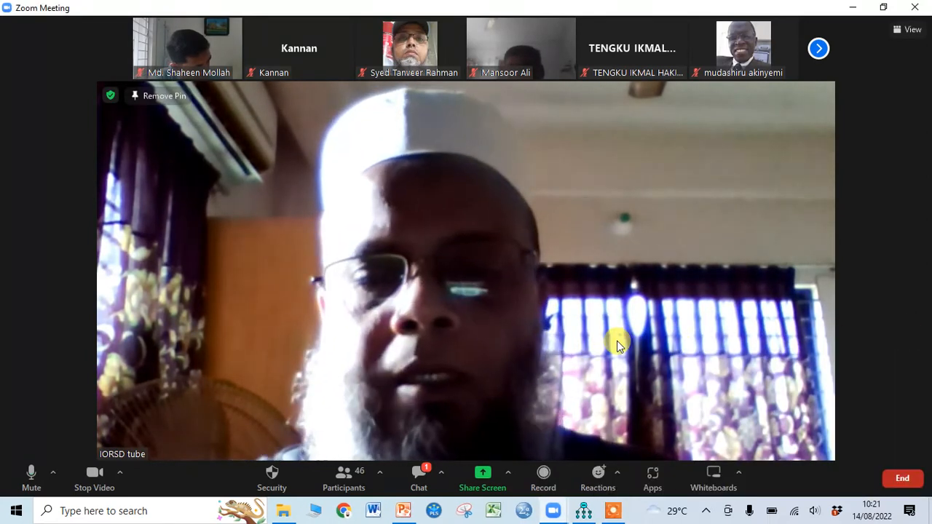
Step: Share the entire screen in the meeting and minimize the Zoom home window to return to the AMOS diagram
{"action": "left_click", "coordinate": [485, 471]}
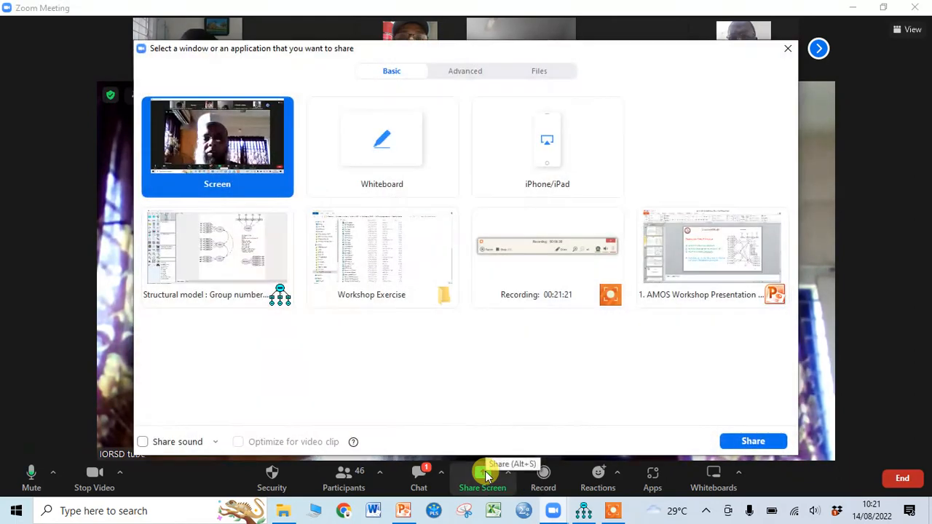
{"action": "left_click", "coordinate": [763, 442]}
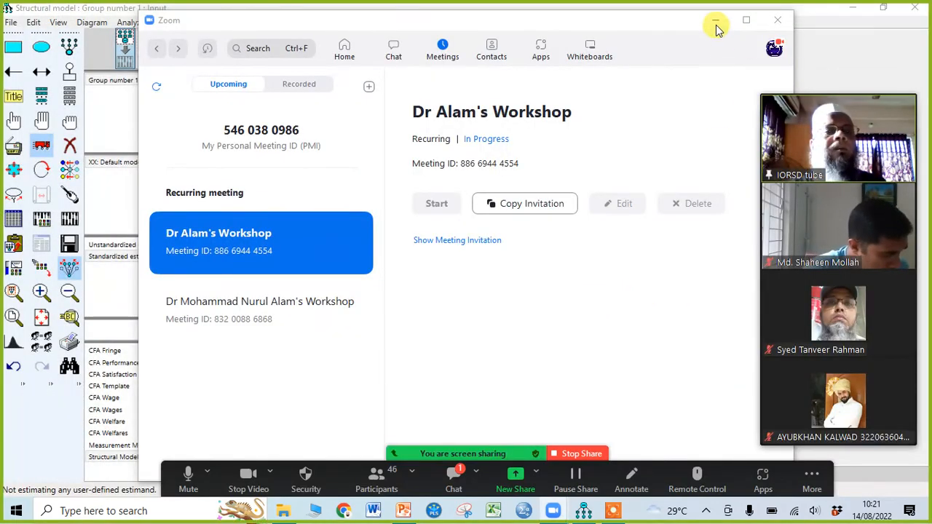
{"action": "left_click", "coordinate": [716, 21]}
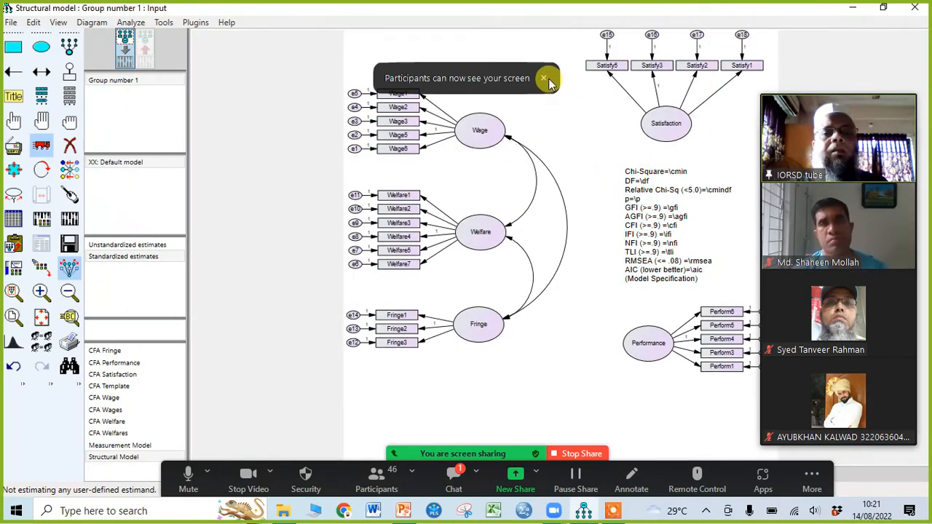
{"action": "left_click", "coordinate": [544, 78]}
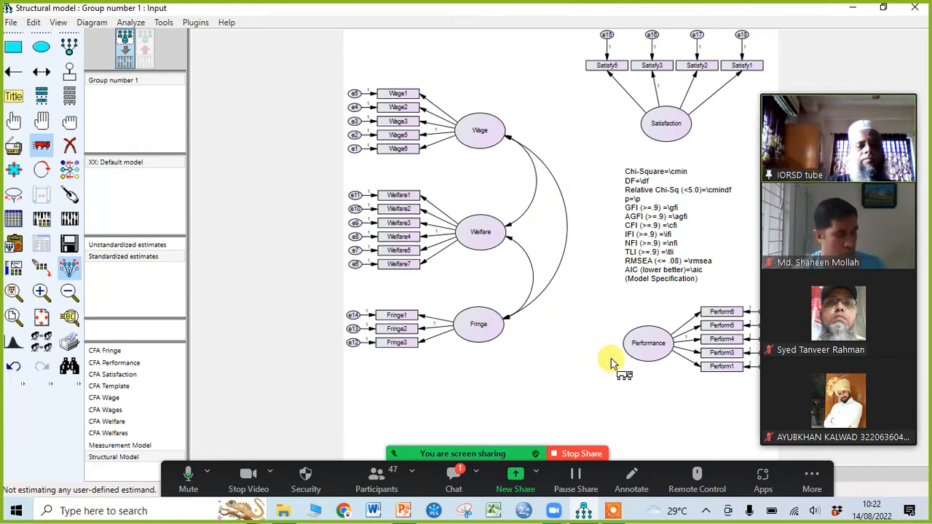
Step: Adjust the vertical spacing of Wage, Welfare and Fringe with their indicators, and lower Satisfaction slightly
{"action": "left_click_drag", "start_coordinate": [479, 326], "coordinate": [477, 350]}
{"action": "mouse_move", "coordinate": [481, 229]}
{"action": "left_mouse_down"}
{"action": "mouse_move", "coordinate": [473, 251]}
{"action": "mouse_move", "coordinate": [479, 236]}
{"action": "left_mouse_up"}
{"action": "left_click_drag", "start_coordinate": [487, 146], "coordinate": [486, 161]}
{"action": "left_click_drag", "start_coordinate": [676, 137], "coordinate": [676, 146]}
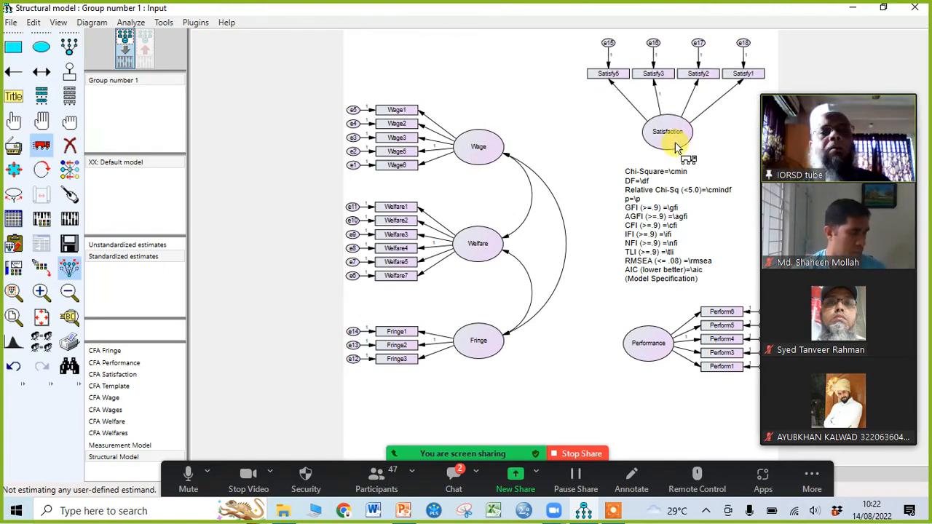
{"action": "left_click_drag", "start_coordinate": [492, 153], "coordinate": [496, 146]}
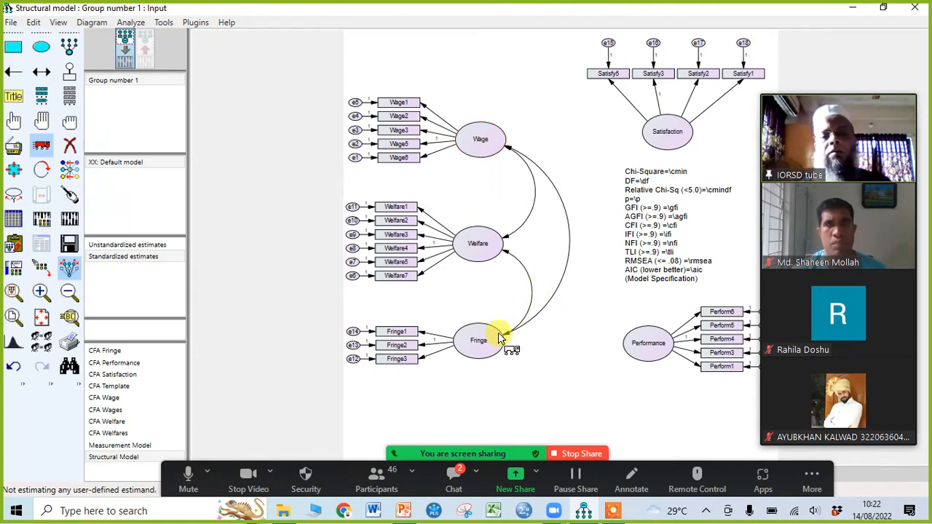
{"action": "left_click_drag", "start_coordinate": [480, 350], "coordinate": [478, 353]}
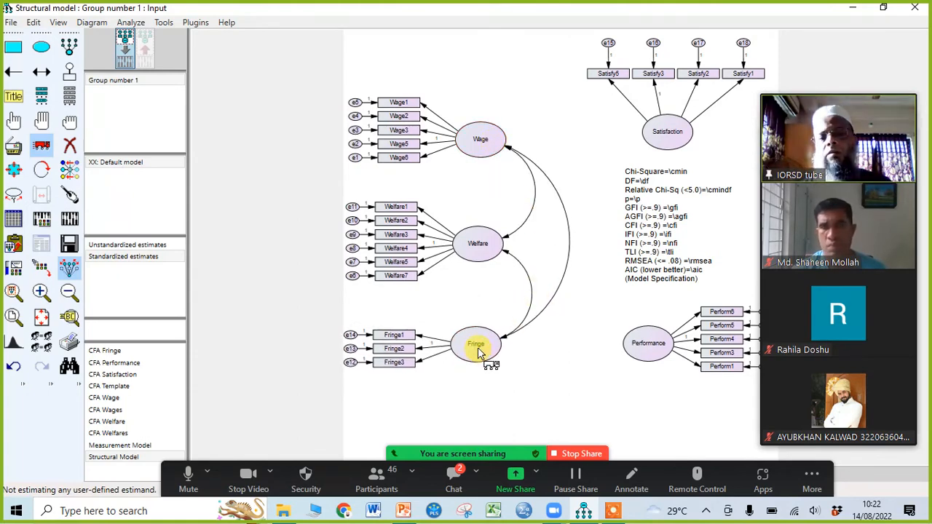
Step: Move Performance and Satisfaction left toward the other constructs, and shift the fit-statistics caption right between them
{"action": "left_click_drag", "start_coordinate": [644, 361], "coordinate": [630, 369]}
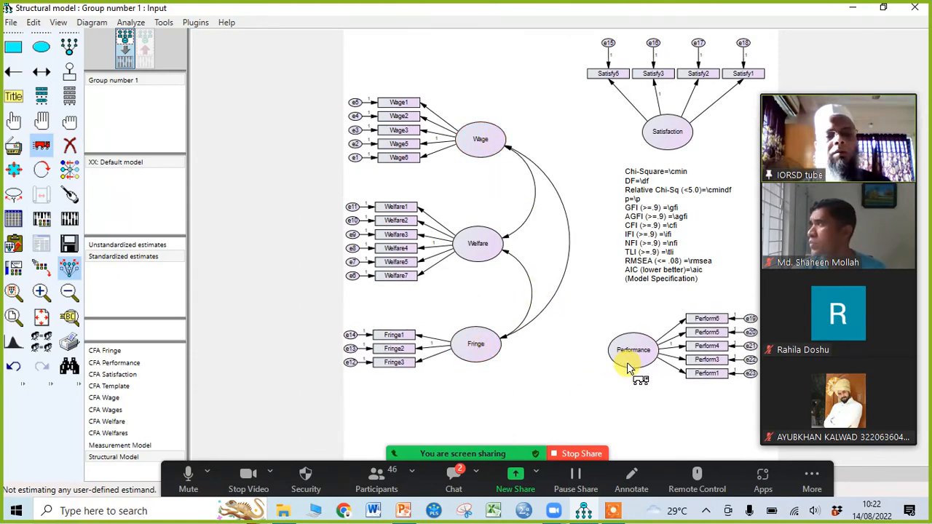
{"action": "left_click_drag", "start_coordinate": [647, 271], "coordinate": [670, 276]}
{"action": "left_click_drag", "start_coordinate": [661, 144], "coordinate": [619, 143]}
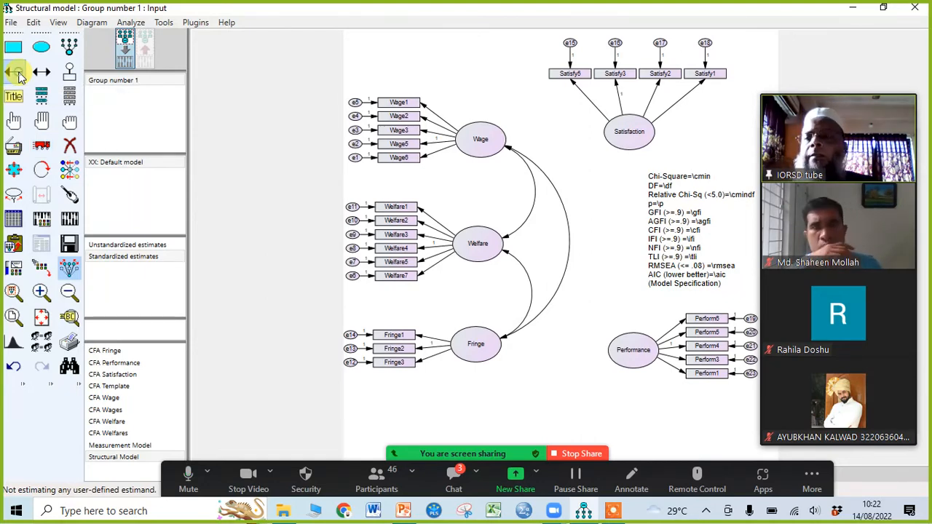
Step: Draw single-headed paths from Wage, Welfare and Fringe to Performance
{"action": "left_click", "coordinate": [24, 72]}
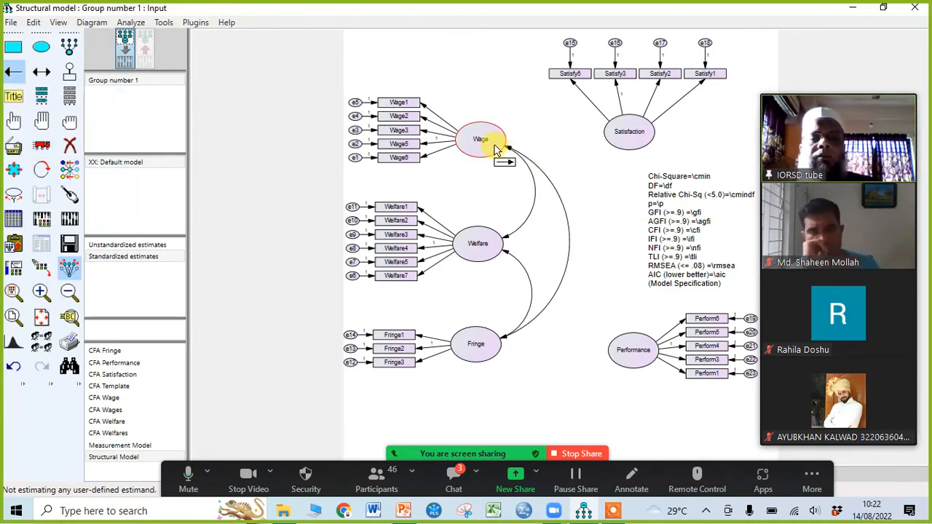
{"action": "left_click_drag", "start_coordinate": [491, 139], "coordinate": [621, 350]}
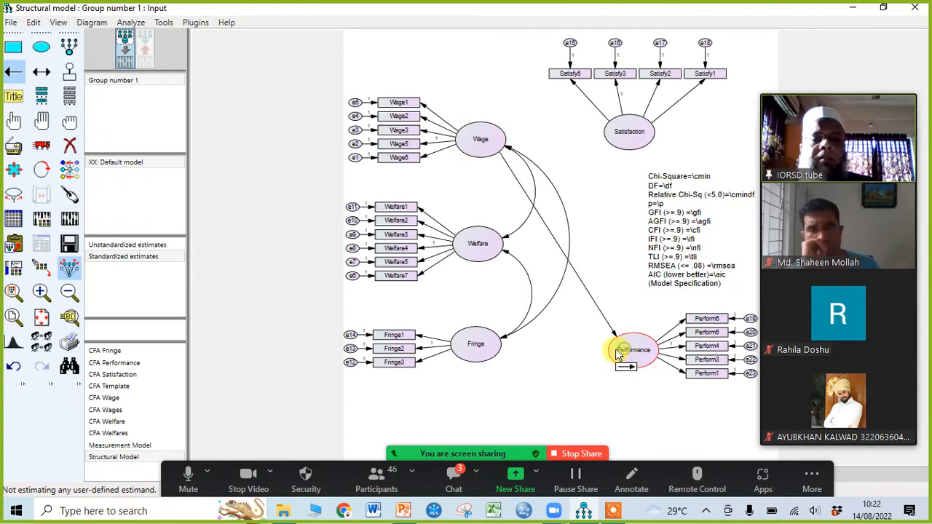
{"action": "left_click_drag", "start_coordinate": [493, 251], "coordinate": [643, 354]}
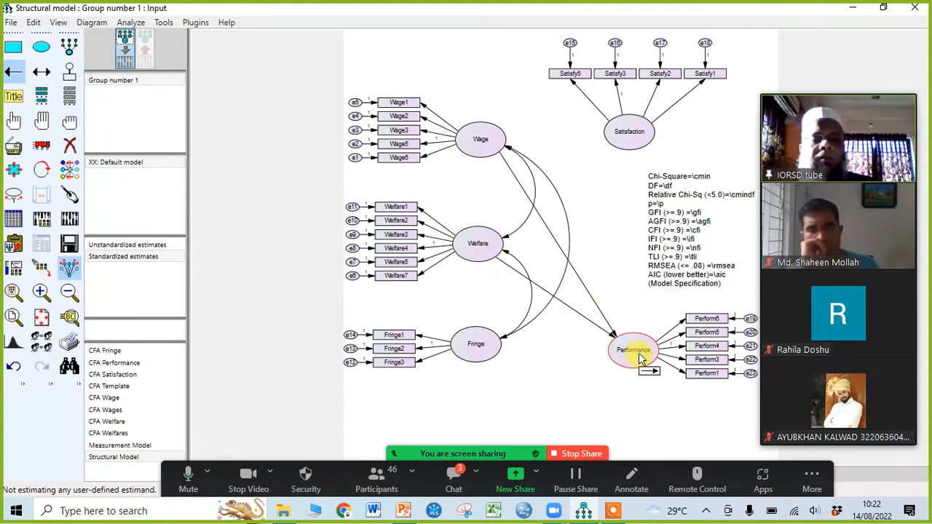
{"action": "left_click_drag", "start_coordinate": [497, 350], "coordinate": [632, 353]}
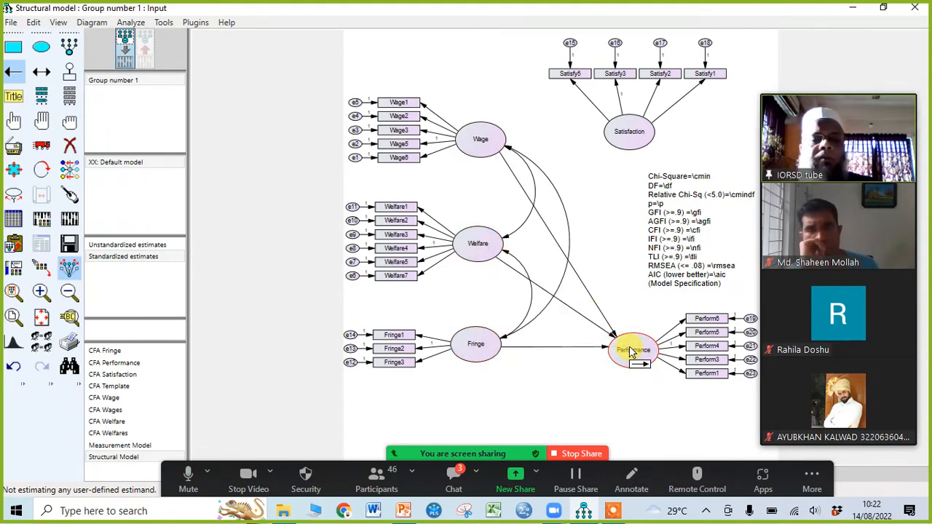
Step: Draw single-headed paths from Wage, Welfare and Fringe to Satisfaction, and from Satisfaction to Performance
{"action": "left_click_drag", "start_coordinate": [499, 156], "coordinate": [632, 134]}
{"action": "left_click_drag", "start_coordinate": [496, 248], "coordinate": [638, 141]}
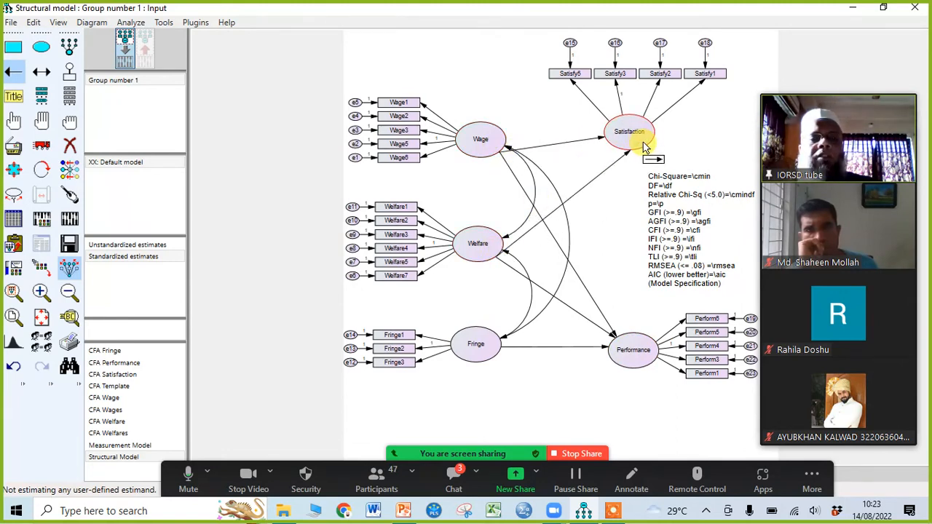
{"action": "mouse_move", "coordinate": [481, 357]}
{"action": "left_mouse_down"}
{"action": "mouse_move", "coordinate": [634, 138]}
{"action": "mouse_move", "coordinate": [651, 149]}
{"action": "mouse_move", "coordinate": [633, 355]}
{"action": "left_mouse_up"}
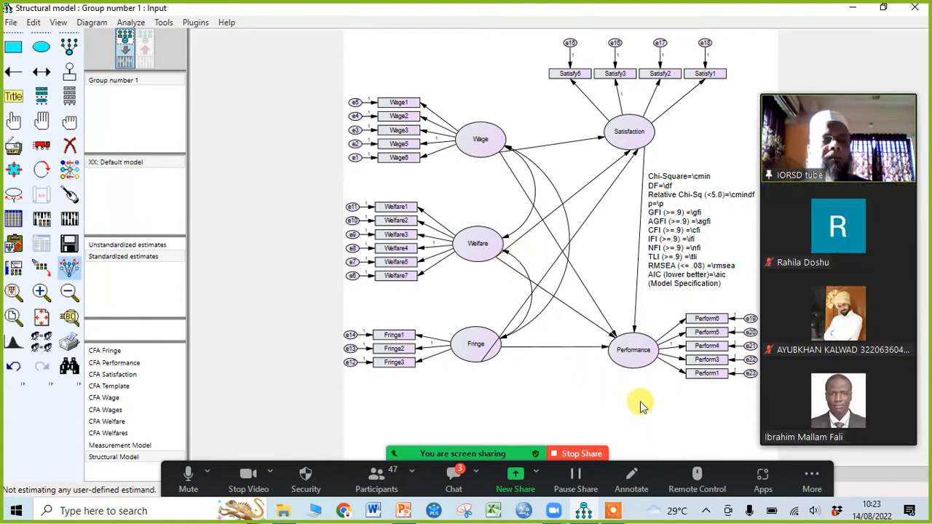
Step: Collapse the meeting's video panel to the active speaker only and move it higher beside the diagram
{"action": "left_click", "coordinate": [795, 90]}
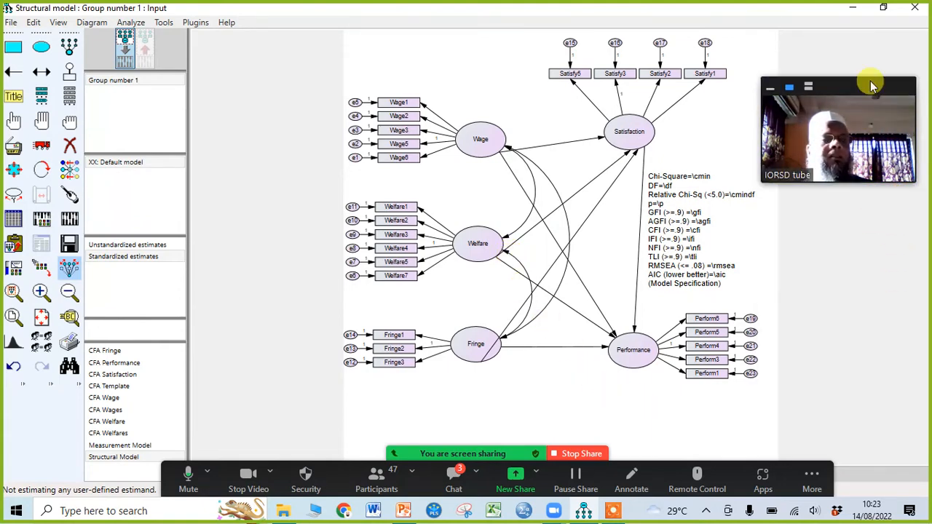
{"action": "left_click_drag", "start_coordinate": [873, 86], "coordinate": [878, 34]}
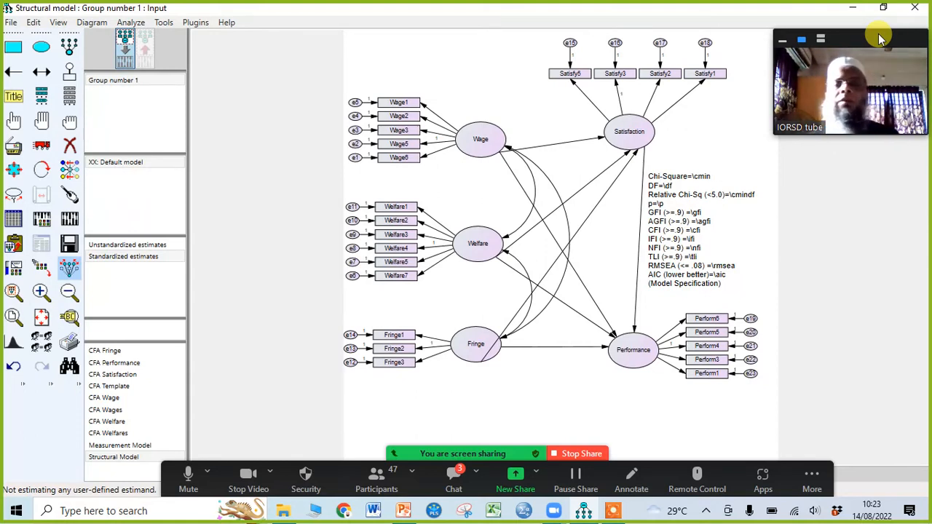
Step: Raise Wage with its indicators level with Satisfaction, and touch up the arrow attachments at all five latent constructs
{"action": "left_click", "coordinate": [41, 146]}
{"action": "left_click_drag", "start_coordinate": [477, 155], "coordinate": [475, 148]}
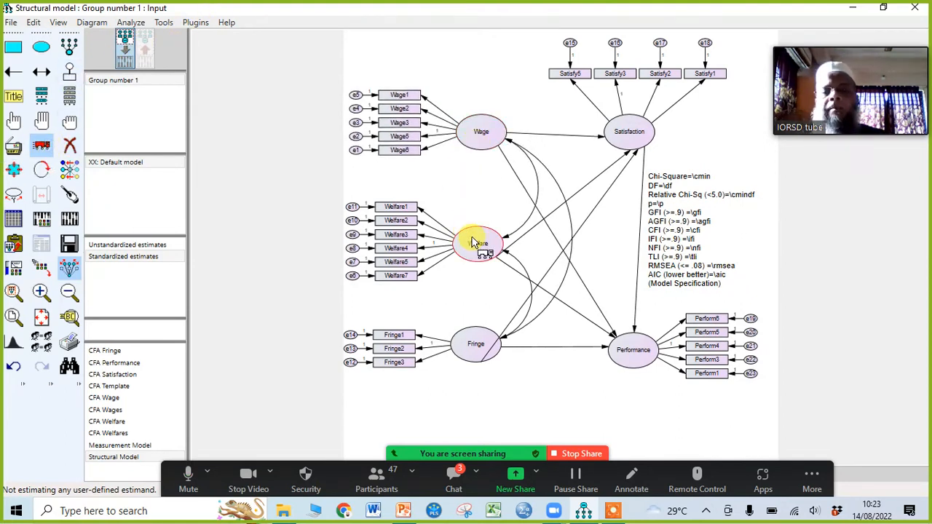
{"action": "left_click", "coordinate": [70, 194]}
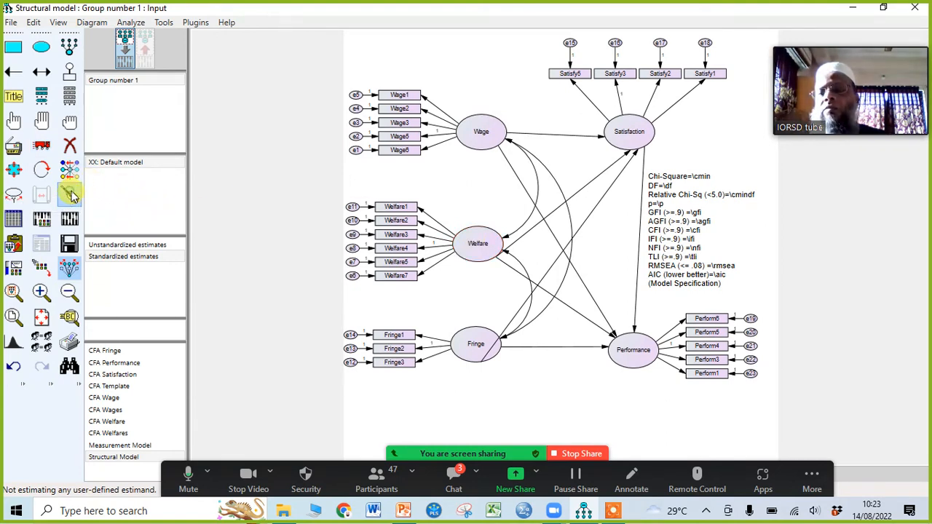
{"action": "left_click", "coordinate": [483, 245]}
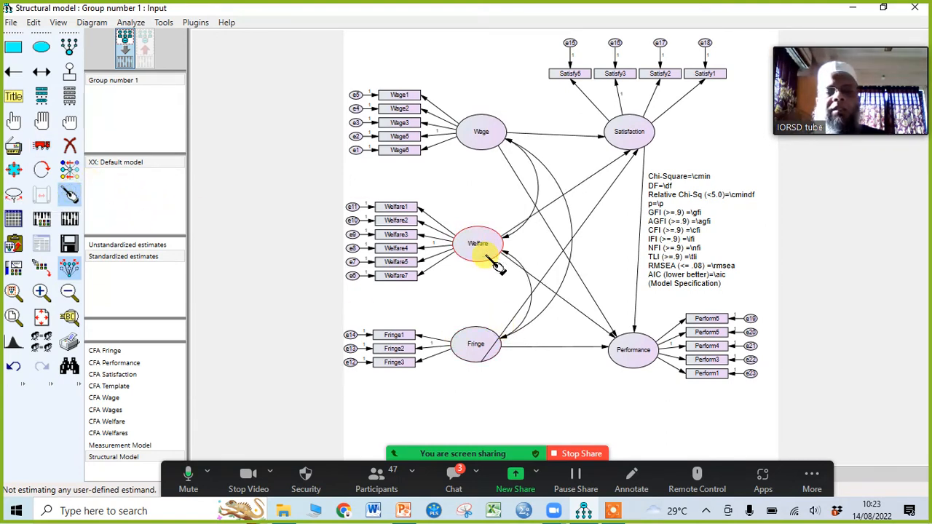
{"action": "left_click", "coordinate": [484, 130]}
{"action": "left_click", "coordinate": [630, 155]}
{"action": "left_click", "coordinate": [627, 342]}
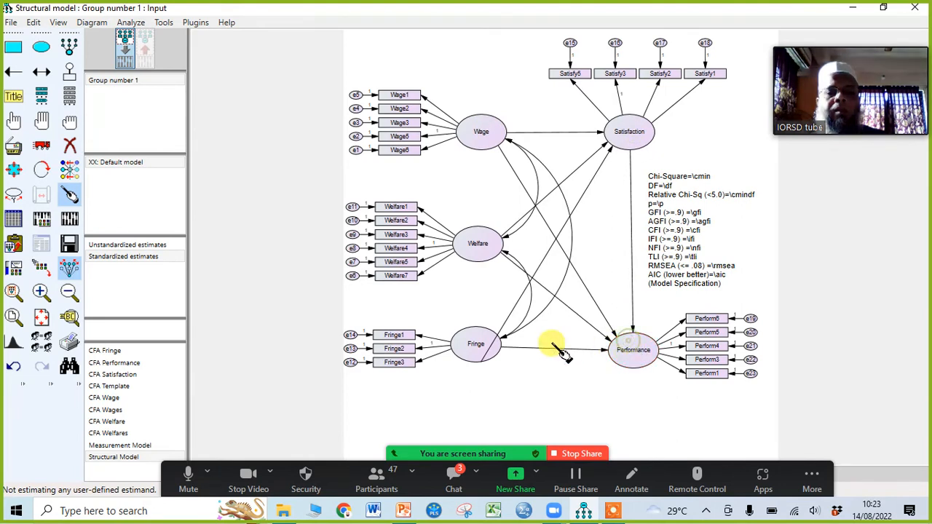
{"action": "left_click", "coordinate": [481, 345]}
{"action": "left_click", "coordinate": [488, 244]}
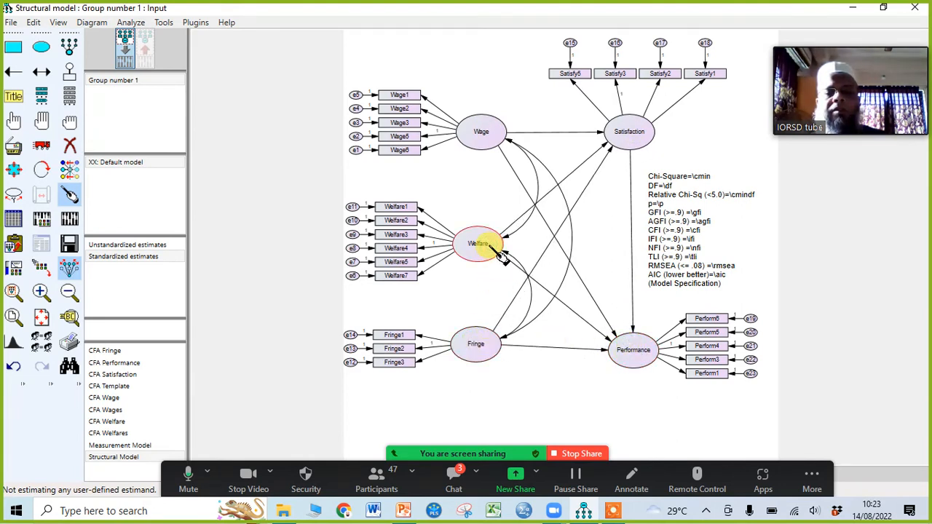
{"action": "left_click", "coordinate": [623, 131]}
{"action": "left_click", "coordinate": [620, 345]}
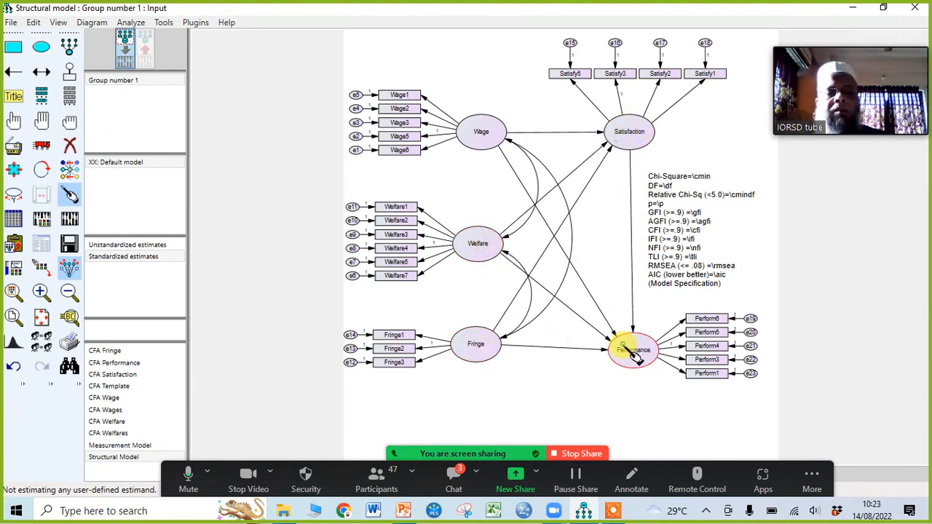
{"action": "left_click", "coordinate": [498, 144]}
{"action": "left_click", "coordinate": [480, 248]}
{"action": "left_click", "coordinate": [479, 348]}
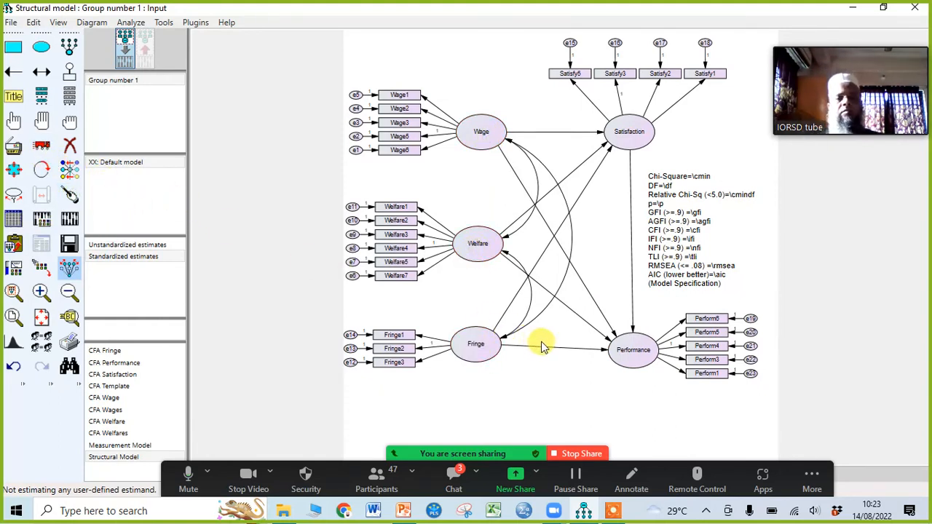
Step: Shift Satisfaction, Performance and the fit-statistics caption further right, aligning Satisfaction above Performance and level with Wage
{"action": "left_click", "coordinate": [41, 145]}
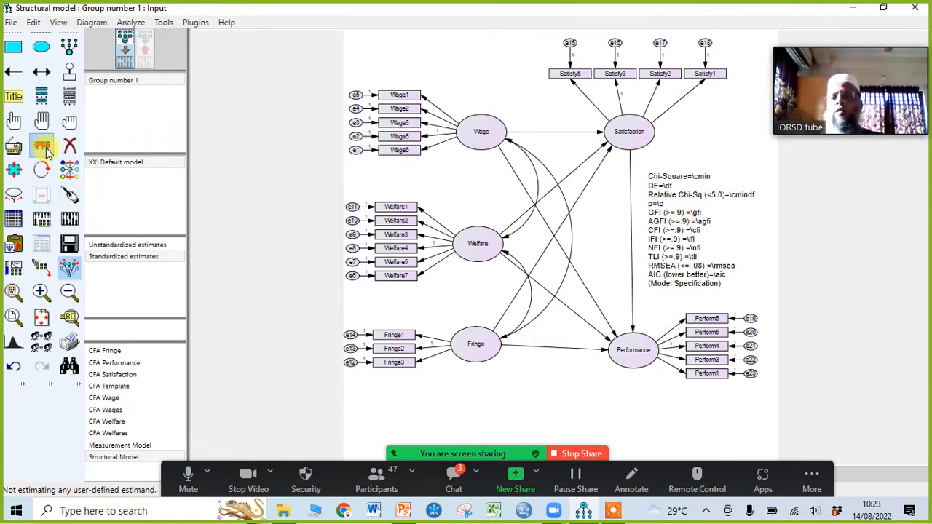
{"action": "left_click_drag", "start_coordinate": [639, 144], "coordinate": [655, 149]}
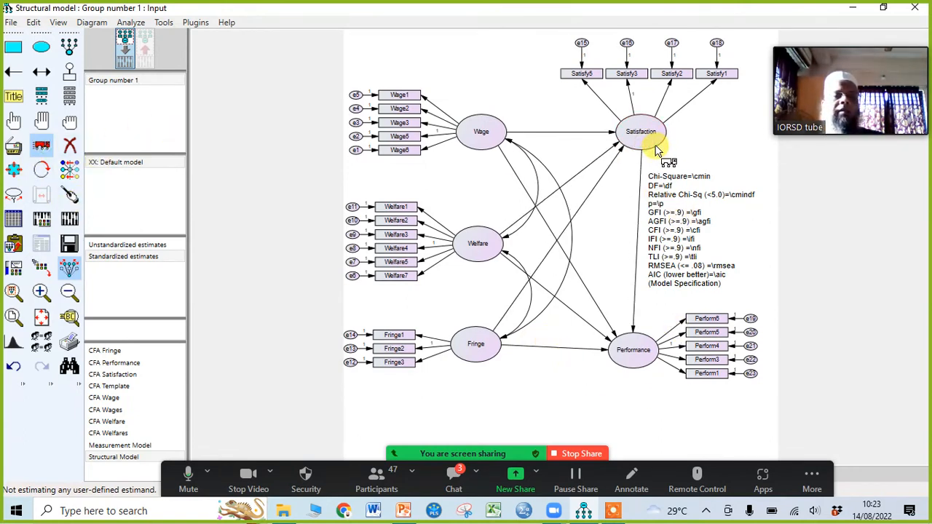
{"action": "left_click_drag", "start_coordinate": [656, 354], "coordinate": [673, 358]}
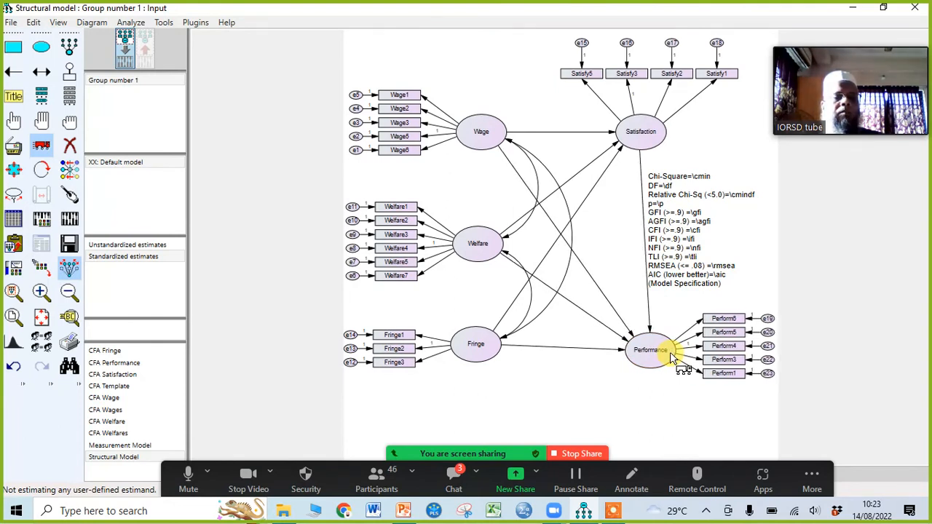
{"action": "left_click_drag", "start_coordinate": [656, 146], "coordinate": [666, 144]}
{"action": "left_click_drag", "start_coordinate": [687, 218], "coordinate": [706, 218]}
{"action": "mouse_move", "coordinate": [661, 145]}
{"action": "left_mouse_down"}
{"action": "mouse_move", "coordinate": [671, 148]}
{"action": "mouse_move", "coordinate": [657, 139]}
{"action": "left_mouse_up"}
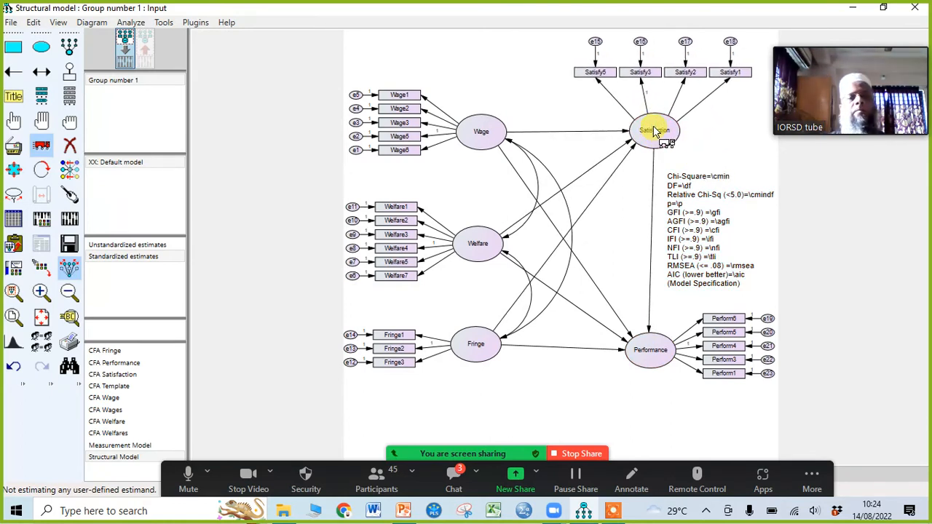
{"action": "left_click_drag", "start_coordinate": [656, 132], "coordinate": [655, 134]}
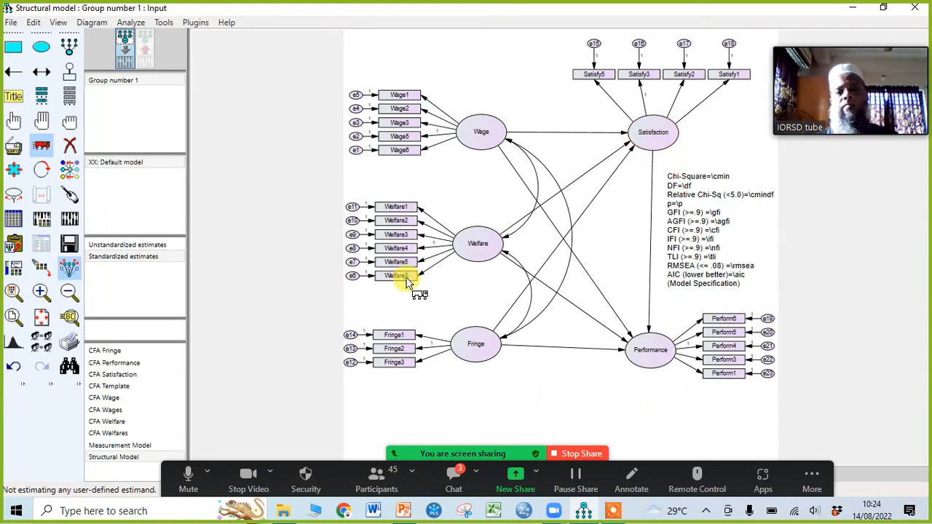
Step: Widen the vertical spacing between the indicators of Welfare, Fringe and Wage
{"action": "left_click_drag", "start_coordinate": [406, 283], "coordinate": [406, 292]}
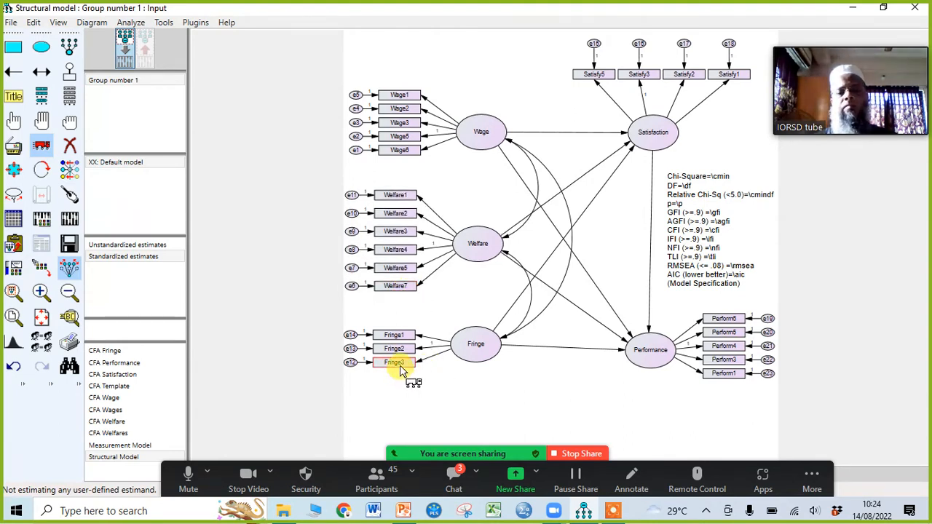
{"action": "left_click_drag", "start_coordinate": [399, 367], "coordinate": [401, 378]}
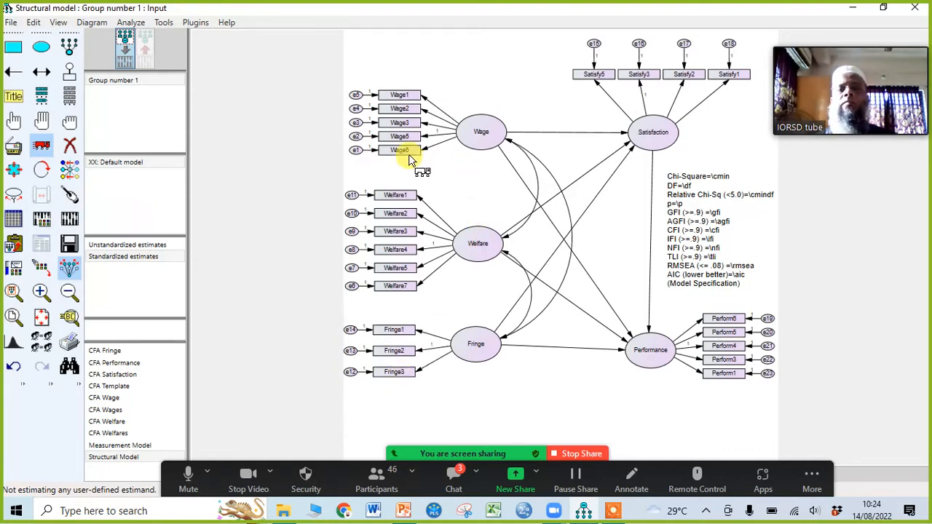
{"action": "left_click_drag", "start_coordinate": [407, 155], "coordinate": [404, 163]}
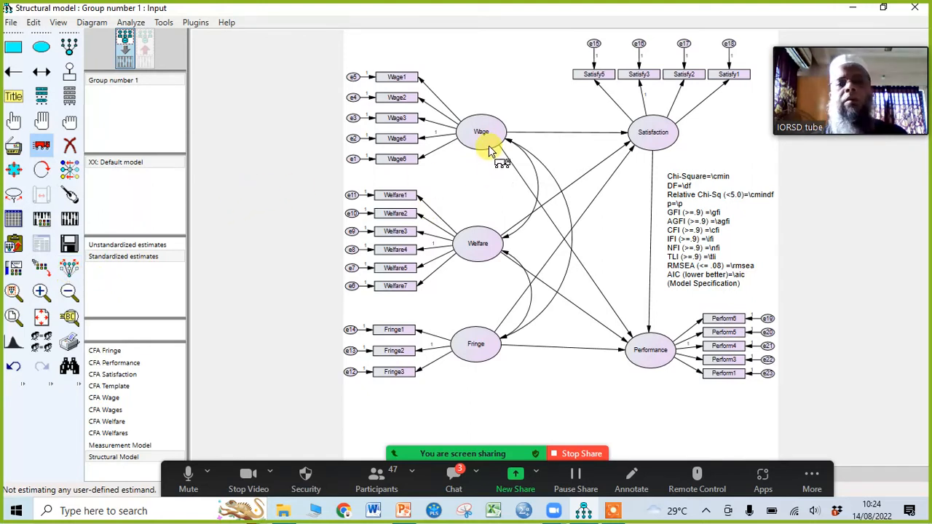
Step: Raise the Wage ellipse on its own so it sits vertically centred on its five indicators
{"action": "left_click_drag", "start_coordinate": [489, 150], "coordinate": [490, 135]}
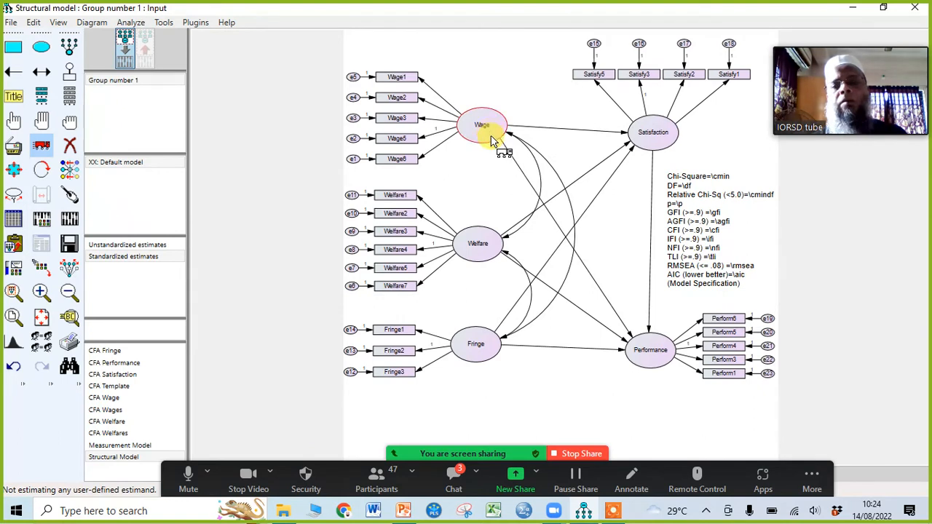
{"action": "left_click", "coordinate": [69, 197]}
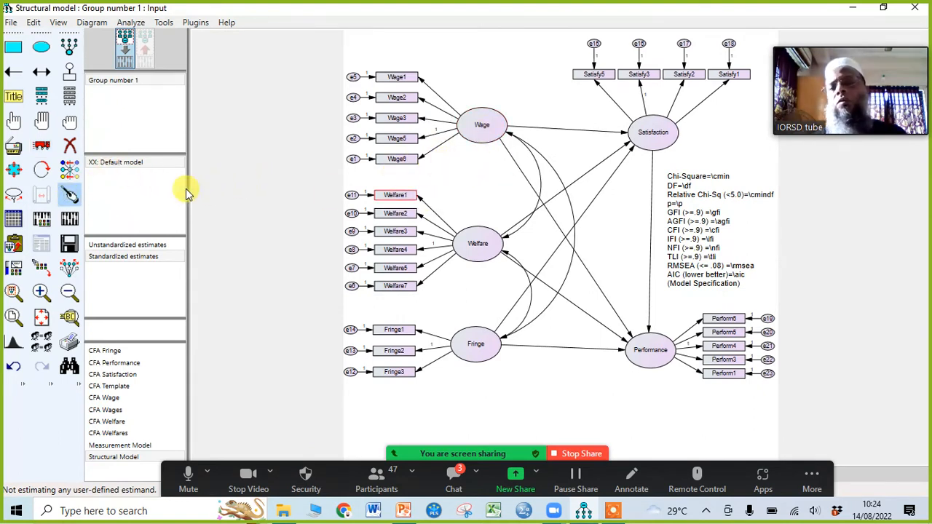
{"action": "left_click", "coordinate": [72, 194]}
{"action": "left_click", "coordinate": [41, 148]}
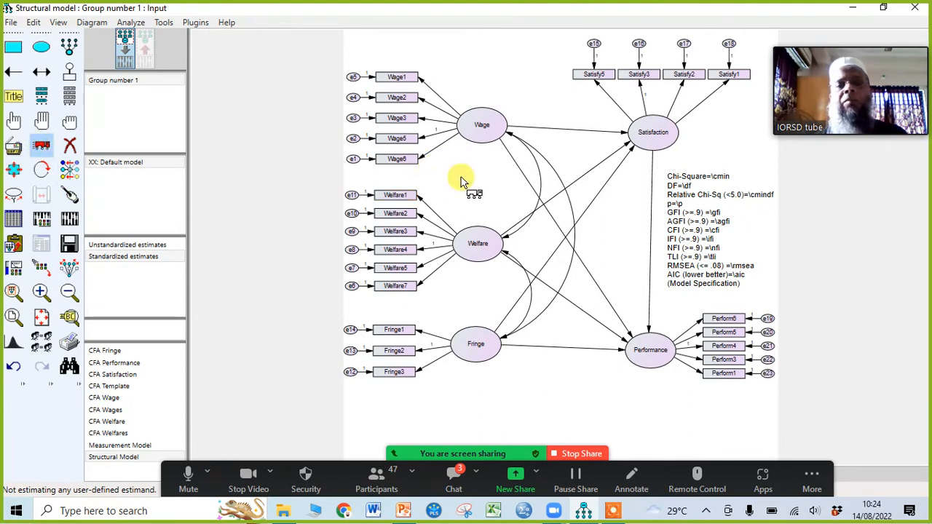
{"action": "mouse_move", "coordinate": [500, 129]}
{"action": "left_mouse_down"}
{"action": "mouse_move", "coordinate": [495, 146]}
{"action": "mouse_move", "coordinate": [498, 135]}
{"action": "left_mouse_up"}
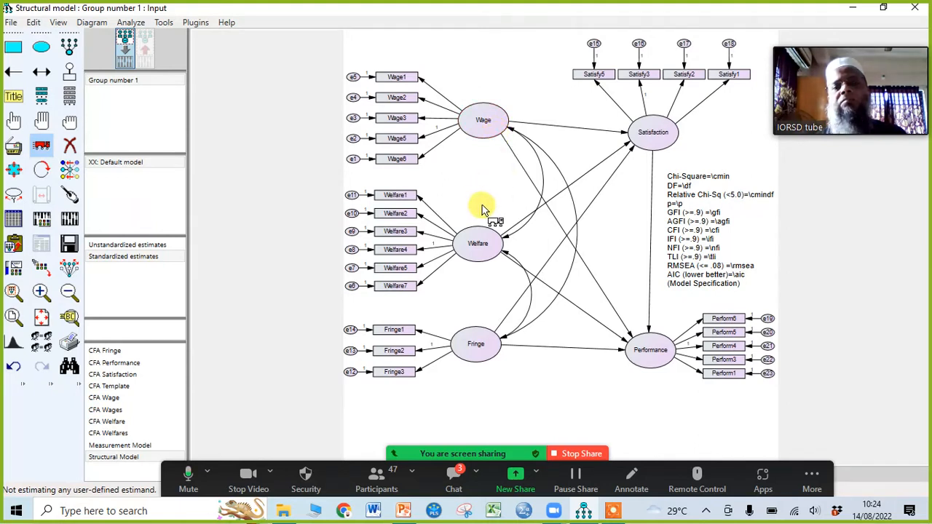
Step: Turn symmetry preservation back on, lower Wage, Welfare and Fringe with their indicators, and spread Welfare's indicators slightly further apart
{"action": "left_click", "coordinate": [73, 275]}
{"action": "left_click_drag", "start_coordinate": [490, 134], "coordinate": [488, 150]}
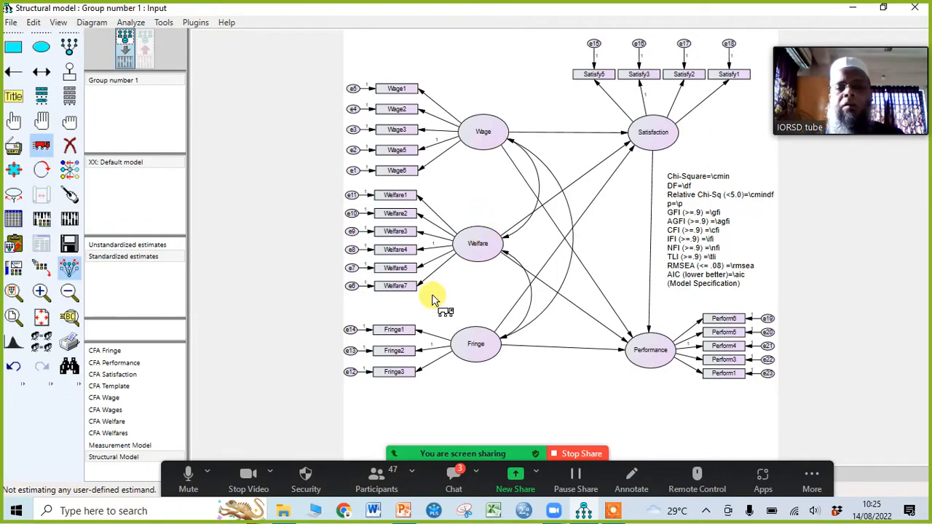
{"action": "left_click_drag", "start_coordinate": [463, 263], "coordinate": [469, 258]}
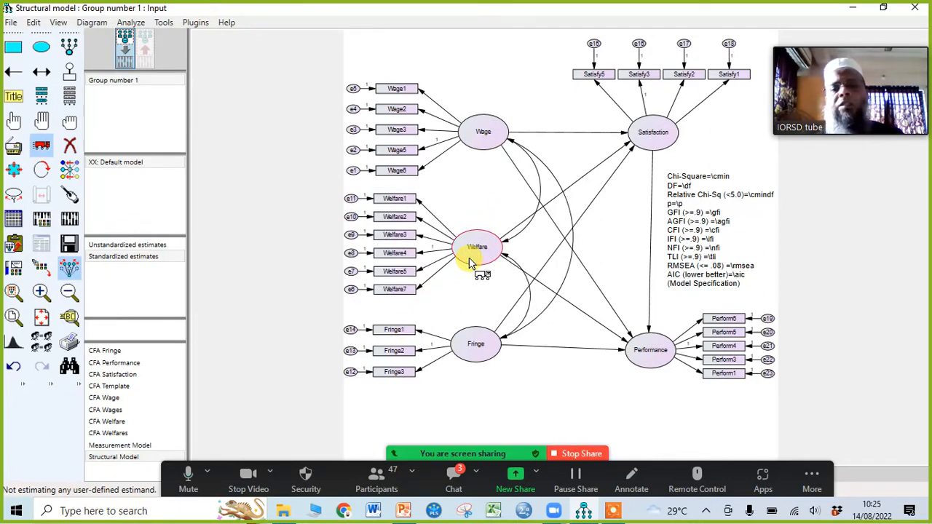
{"action": "left_click_drag", "start_coordinate": [472, 347], "coordinate": [473, 354]}
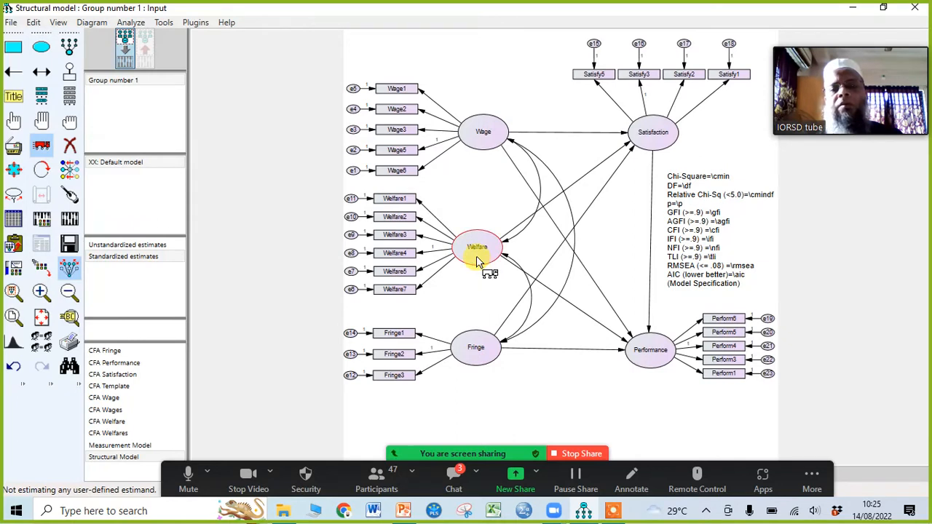
{"action": "left_click_drag", "start_coordinate": [480, 249], "coordinate": [479, 262]}
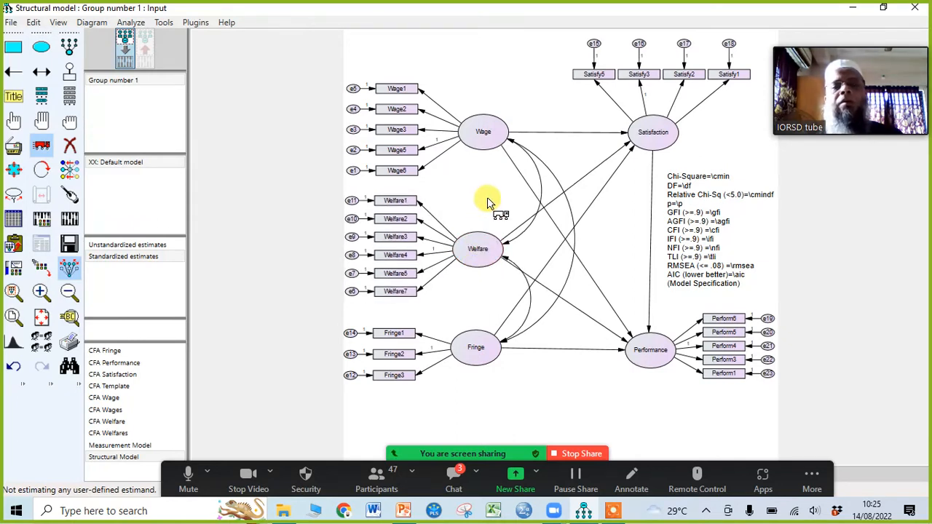
{"action": "left_click_drag", "start_coordinate": [484, 152], "coordinate": [485, 153]}
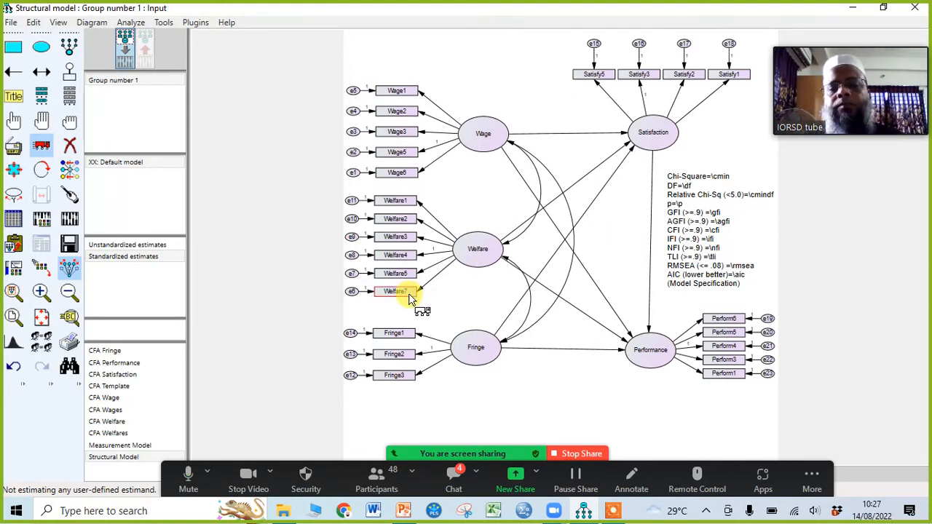
{"action": "left_click_drag", "start_coordinate": [409, 294], "coordinate": [409, 299]}
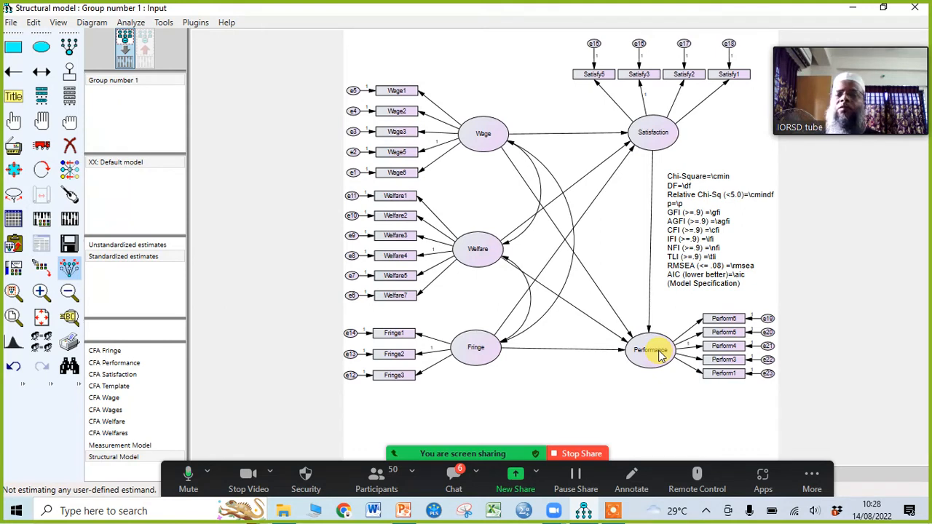
Step: Add a residual variable to Satisfaction and rotate it to the right side of the ellipse
{"action": "left_click", "coordinate": [70, 81]}
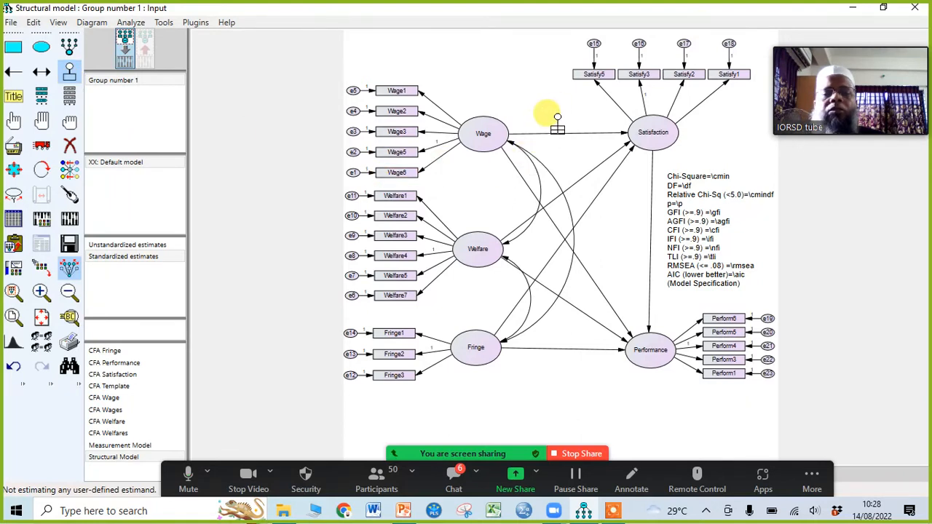
{"action": "left_click", "coordinate": [657, 120]}
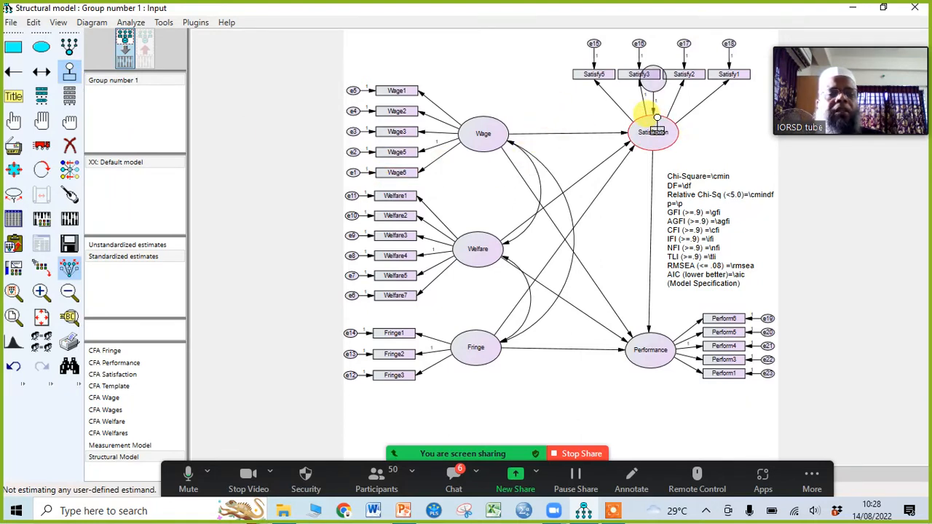
{"action": "left_click", "coordinate": [657, 119]}
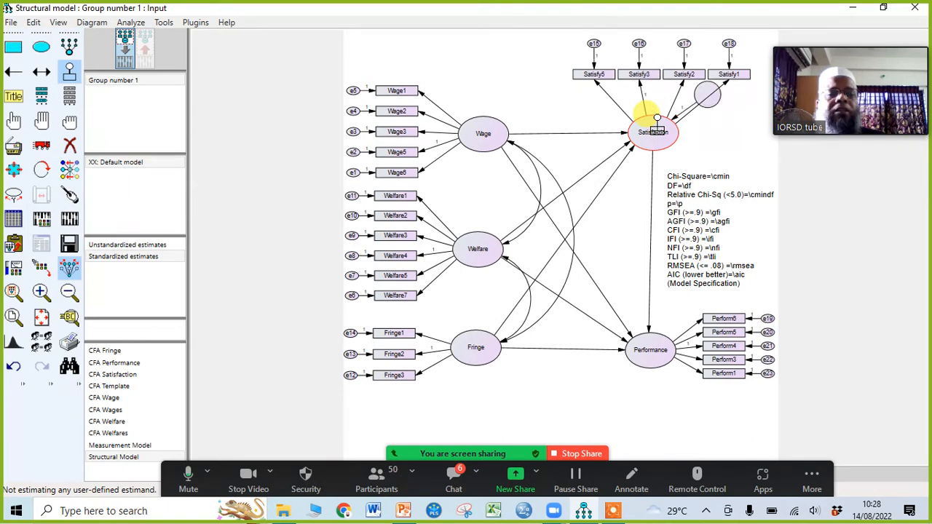
{"action": "left_click", "coordinate": [656, 118]}
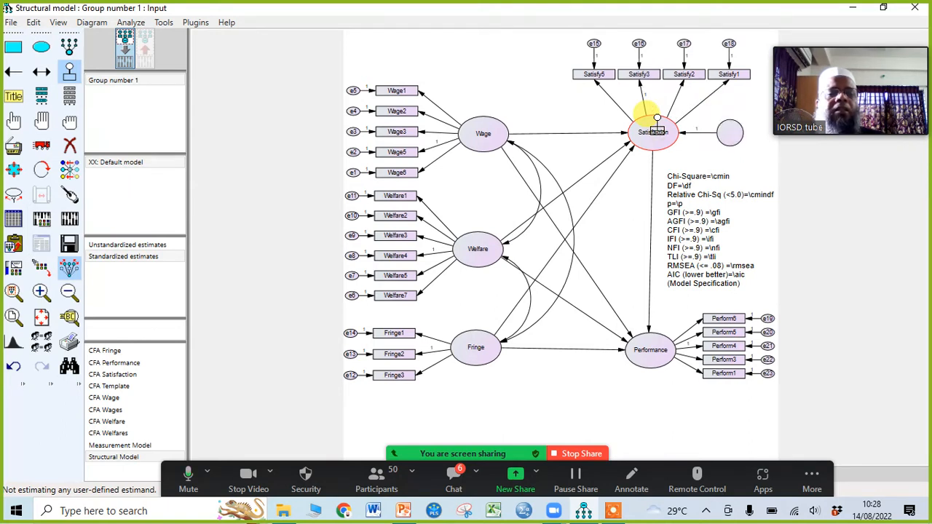
{"action": "left_click", "coordinate": [641, 120]}
{"action": "left_click", "coordinate": [640, 120]}
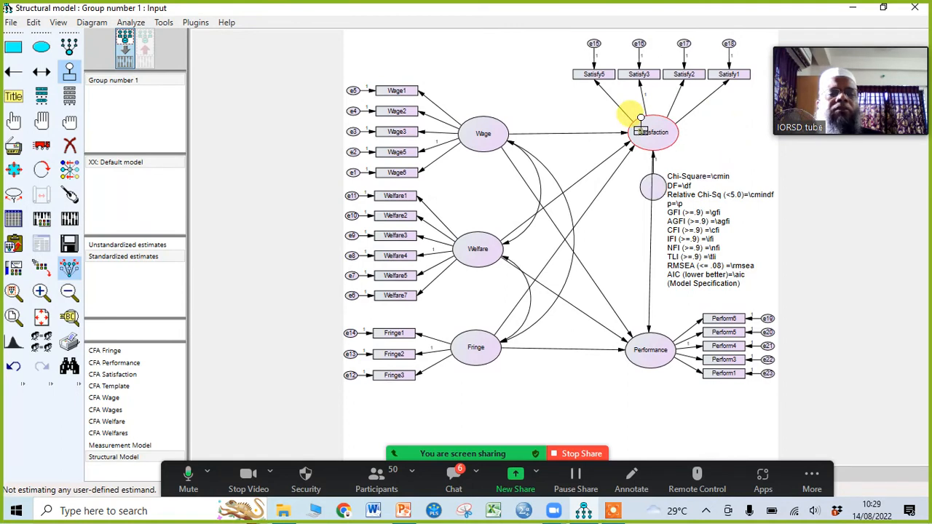
{"action": "left_click", "coordinate": [641, 120]}
{"action": "left_click", "coordinate": [641, 120]}
{"action": "left_click", "coordinate": [641, 121]}
{"action": "left_click", "coordinate": [640, 120]}
{"action": "left_click", "coordinate": [640, 121]}
{"action": "left_click", "coordinate": [641, 120]}
{"action": "left_click", "coordinate": [641, 120]}
{"action": "left_click", "coordinate": [641, 120]}
{"action": "left_click", "coordinate": [641, 121]}
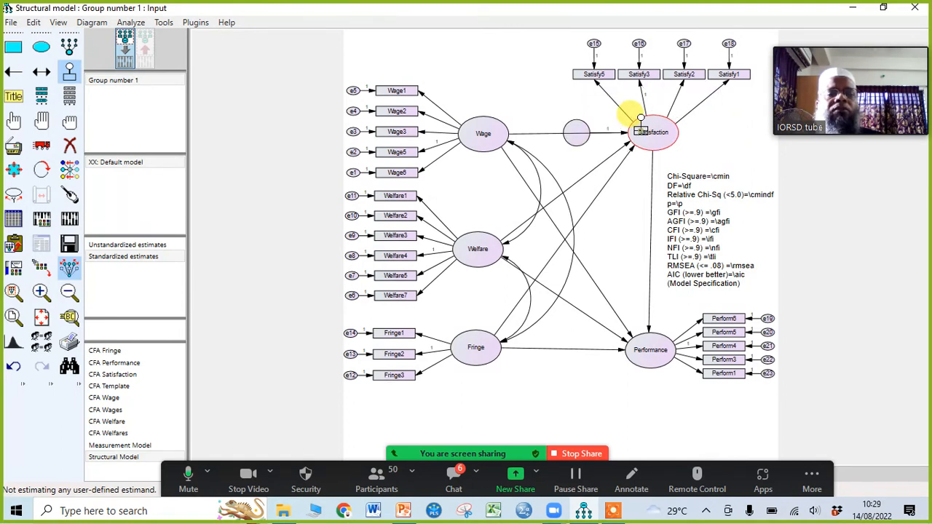
{"action": "left_click", "coordinate": [641, 121]}
{"action": "left_click", "coordinate": [641, 120]}
{"action": "left_click", "coordinate": [641, 120]}
{"action": "left_click", "coordinate": [641, 120]}
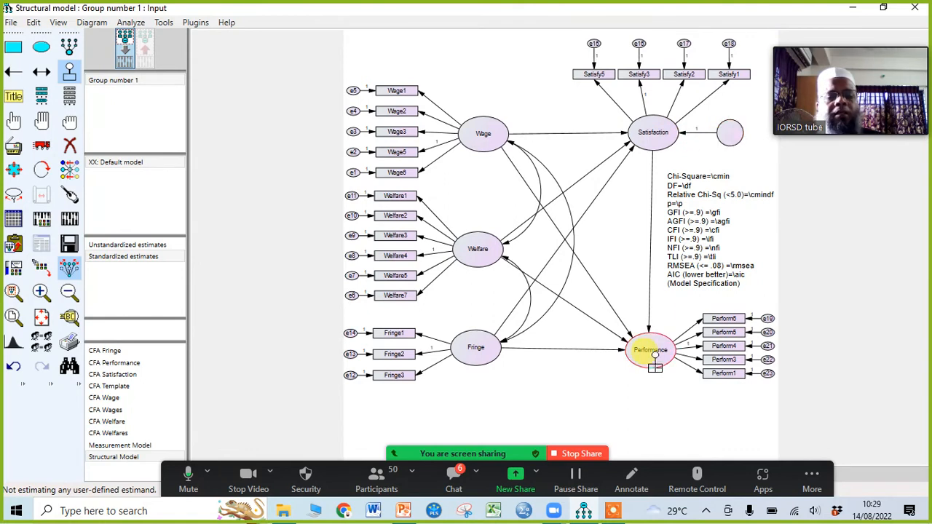
Step: Add a residual variable at the lower left of Performance and automatically name the unobserved variables
{"action": "left_click", "coordinate": [661, 339]}
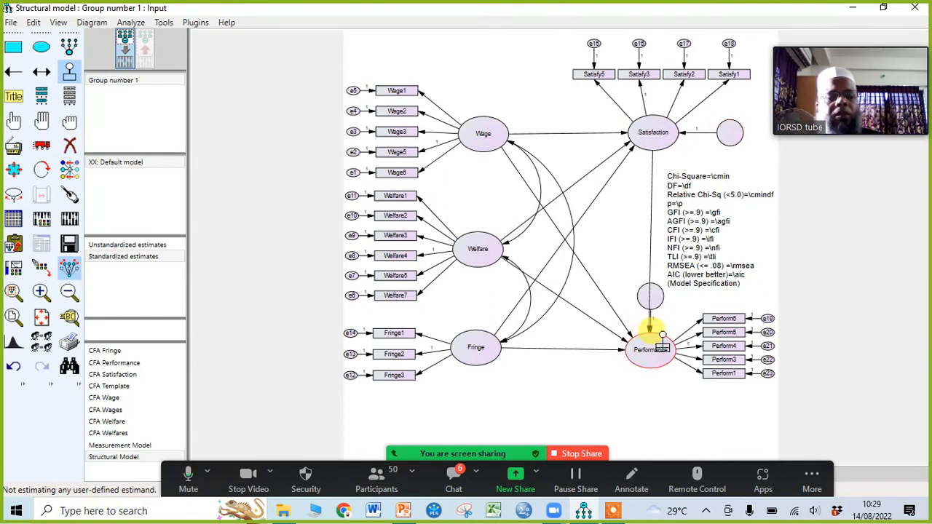
{"action": "left_click", "coordinate": [661, 339]}
{"action": "left_click", "coordinate": [661, 339]}
{"action": "left_click", "coordinate": [661, 339]}
{"action": "left_click", "coordinate": [662, 339]}
{"action": "left_click", "coordinate": [661, 340]}
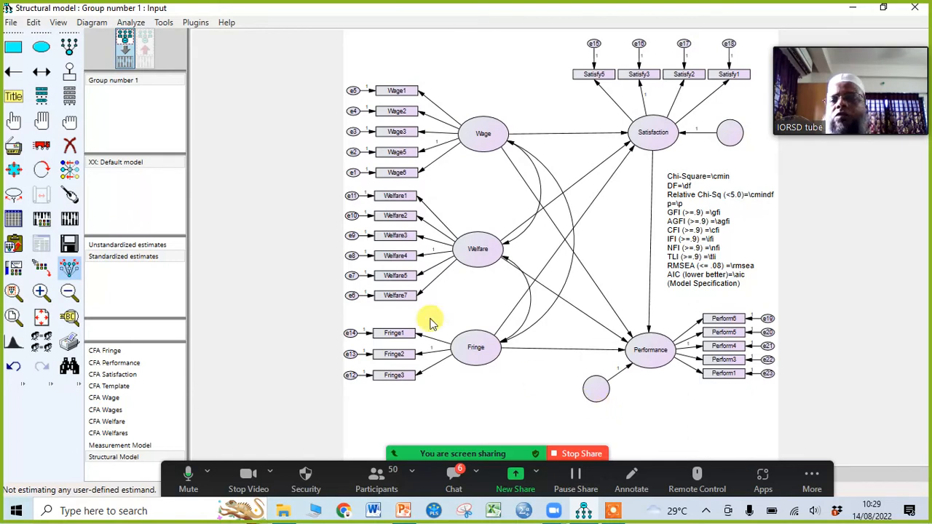
{"action": "left_click", "coordinate": [196, 23]}
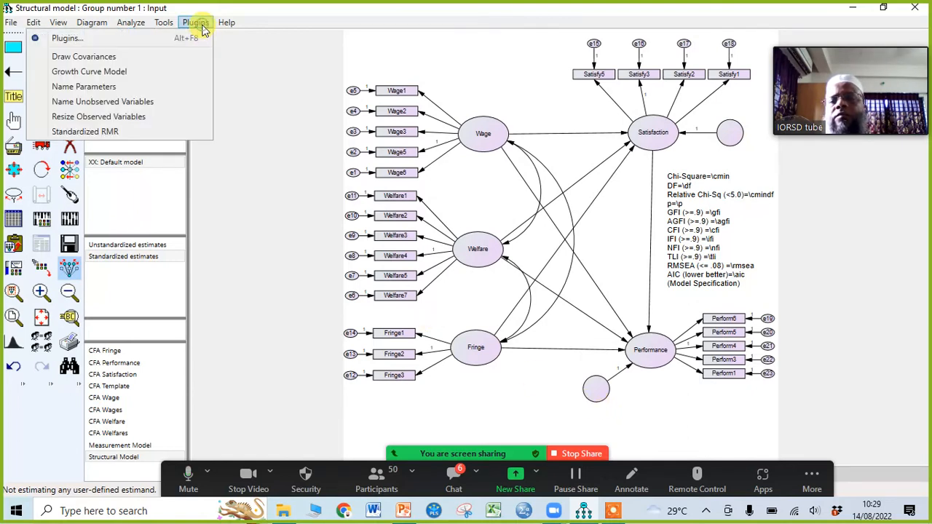
{"action": "left_click", "coordinate": [114, 102]}
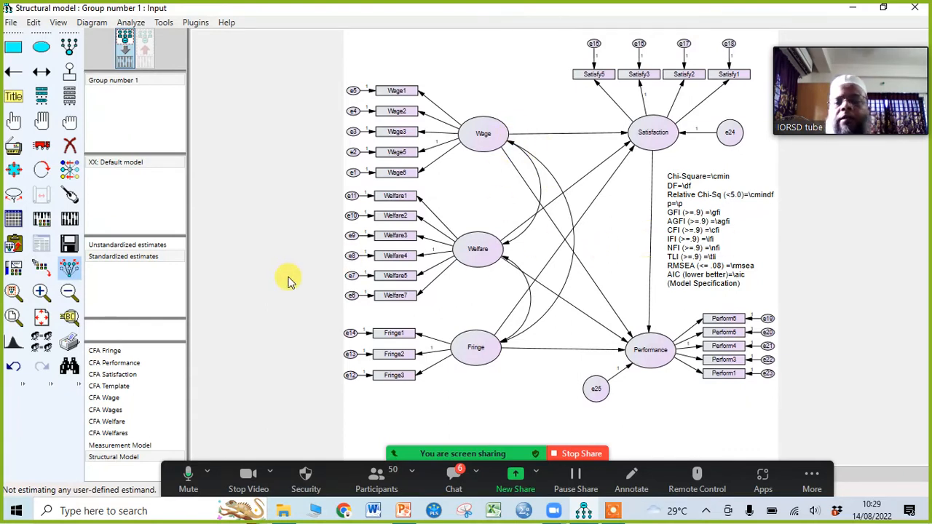
Step: Enable output of indirect, direct & total effects, covariances and correlations of estimates, and critical ratios for differences, and disable the tests for normality and outliers
{"action": "left_click", "coordinate": [42, 220]}
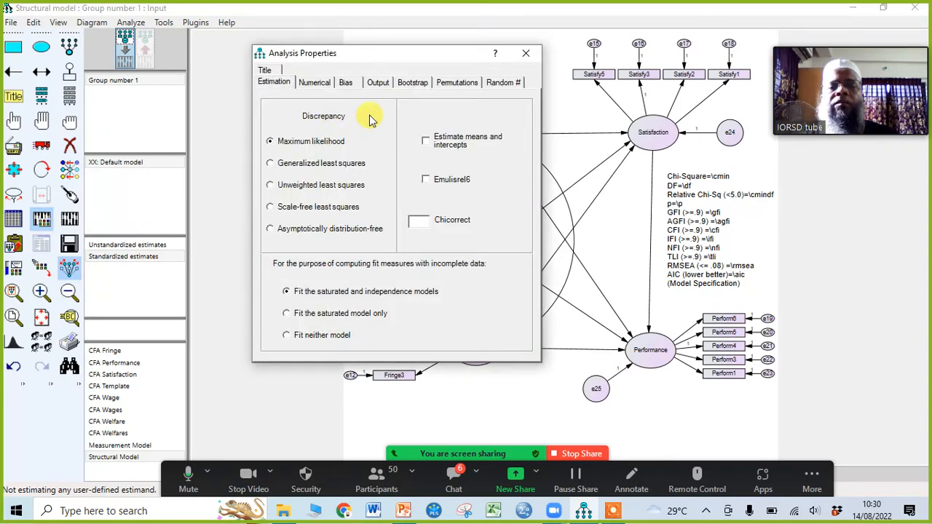
{"action": "left_click_drag", "start_coordinate": [364, 52], "coordinate": [330, 50]}
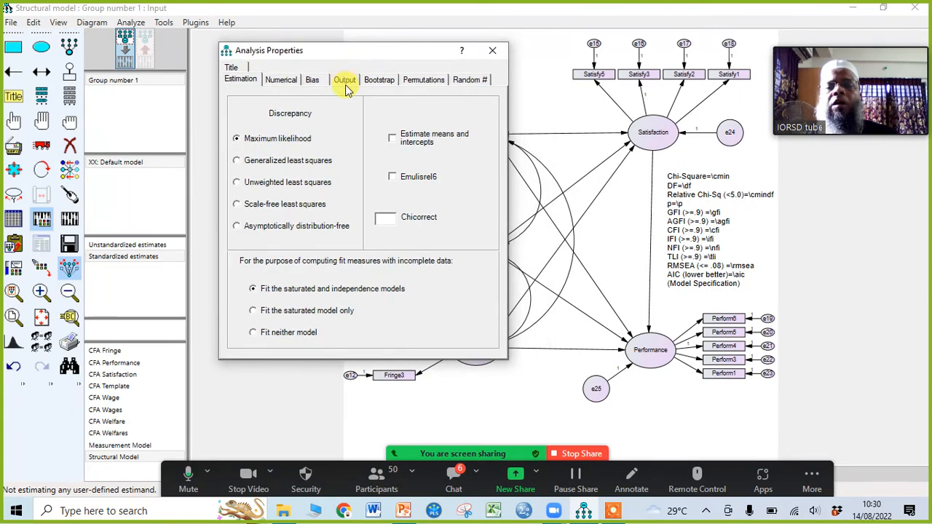
{"action": "left_click", "coordinate": [345, 80]}
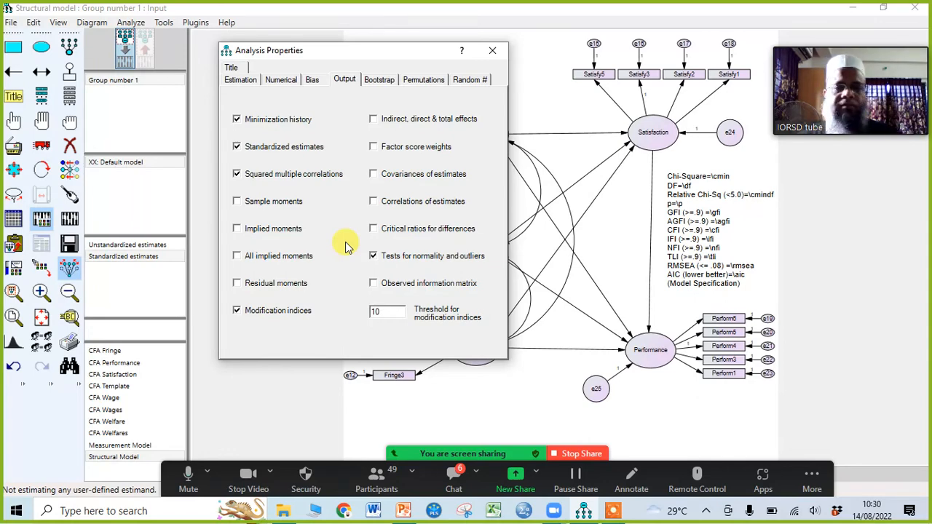
{"action": "left_click", "coordinate": [376, 123]}
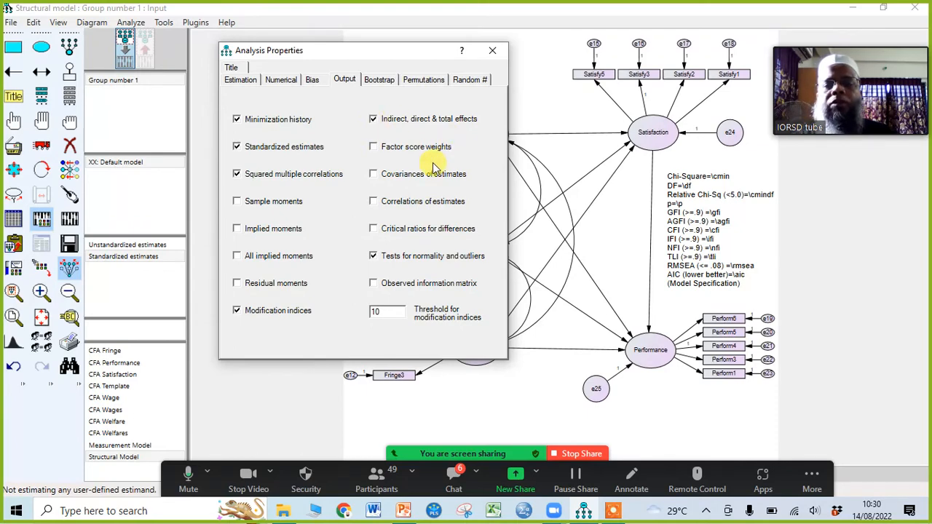
{"action": "left_click", "coordinate": [376, 176]}
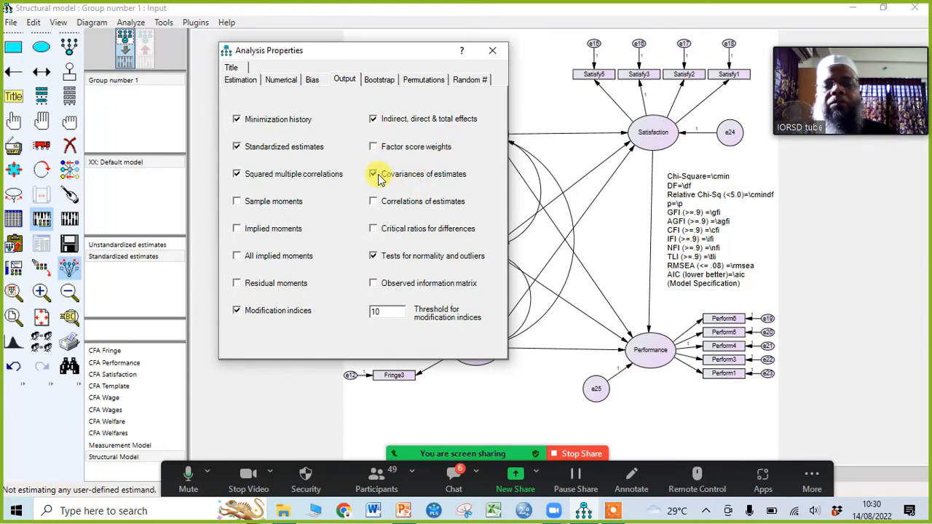
{"action": "left_click", "coordinate": [375, 204]}
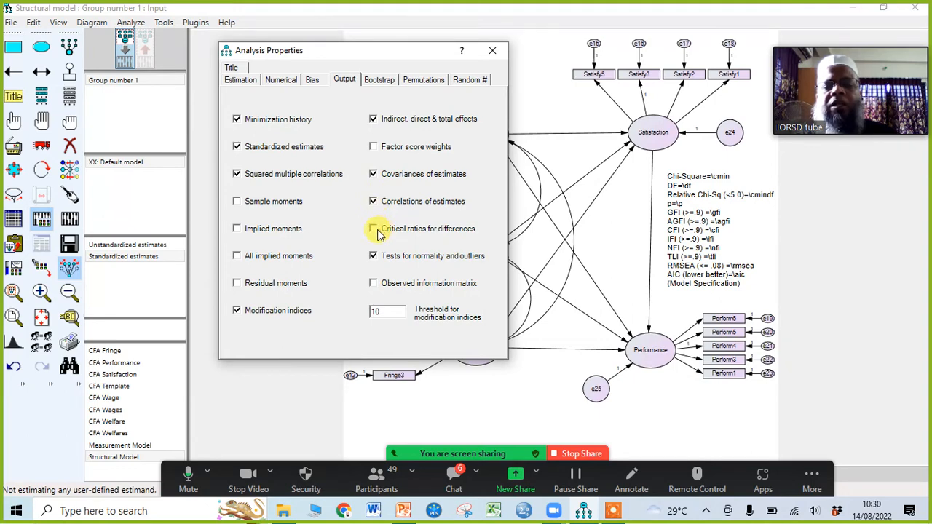
{"action": "left_click", "coordinate": [373, 231]}
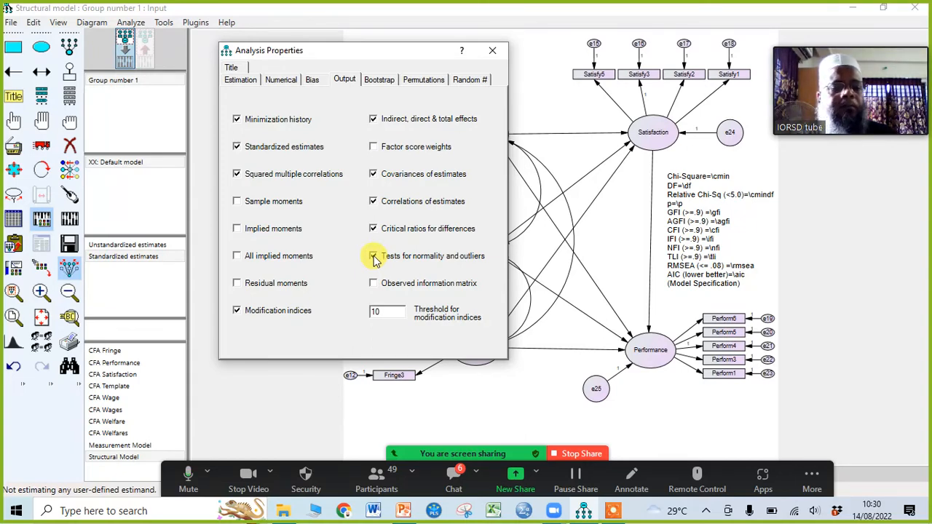
{"action": "left_click", "coordinate": [373, 256]}
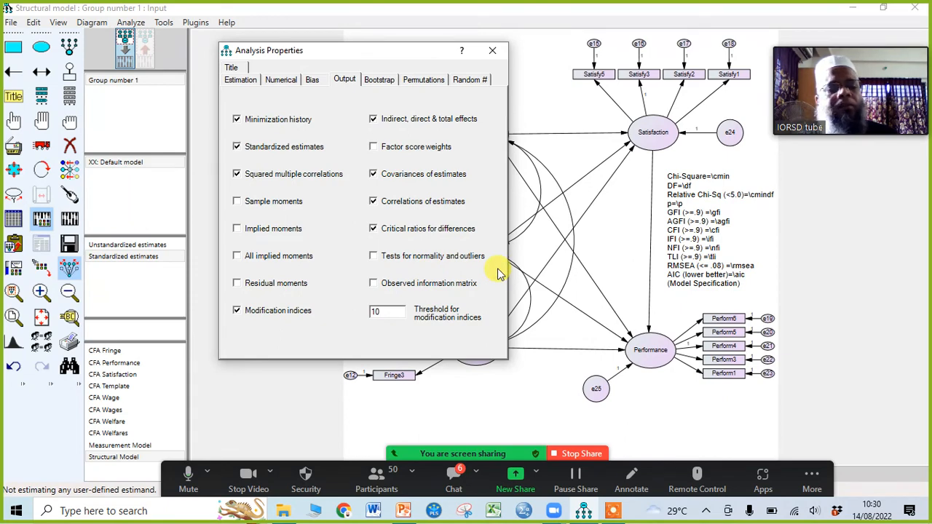
{"action": "left_click", "coordinate": [613, 512]}
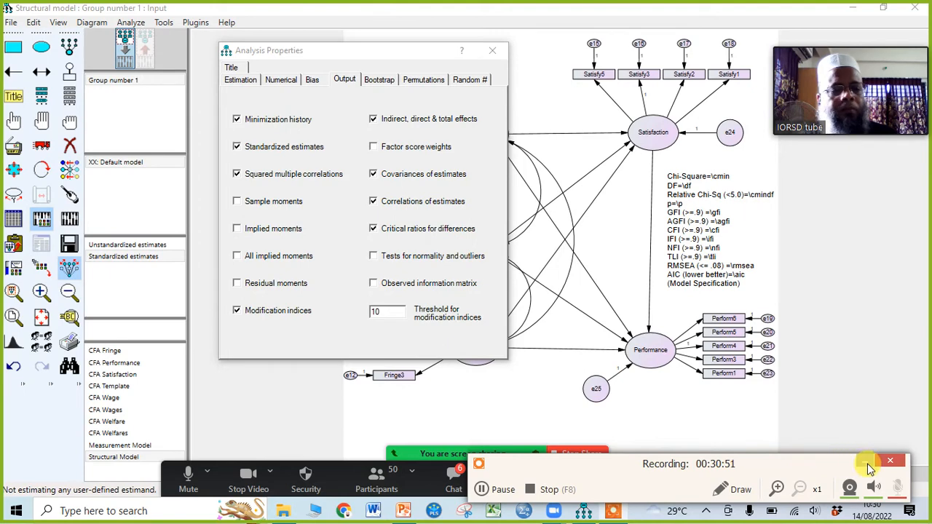
{"action": "left_click", "coordinate": [870, 463]}
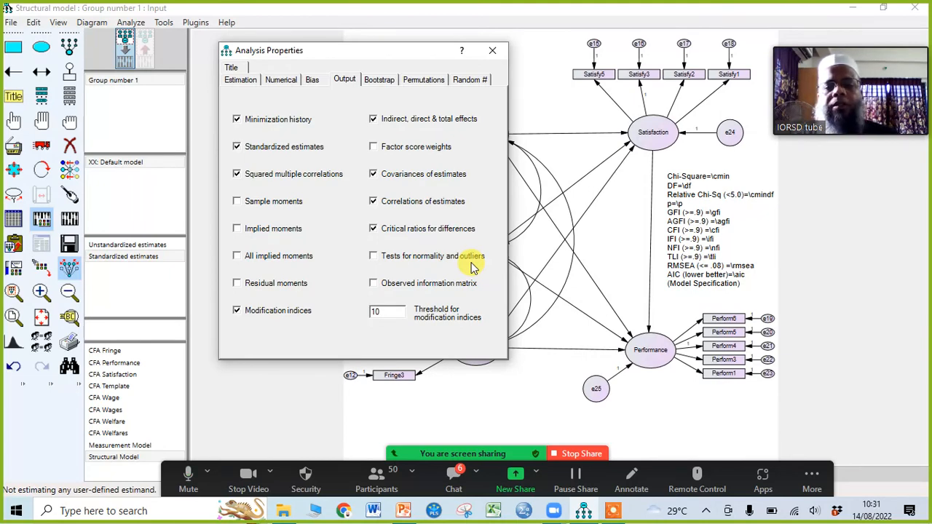
{"action": "left_click", "coordinate": [500, 61]}
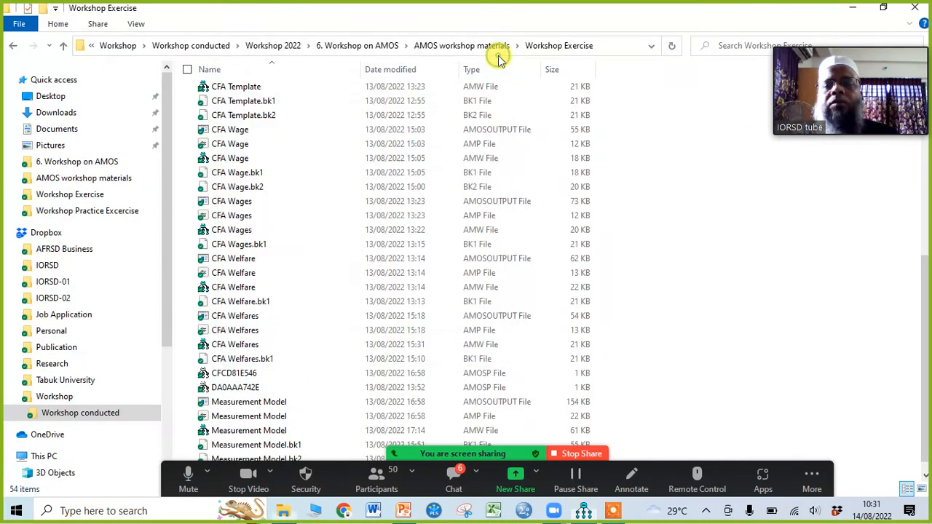
{"action": "left_click", "coordinate": [853, 10]}
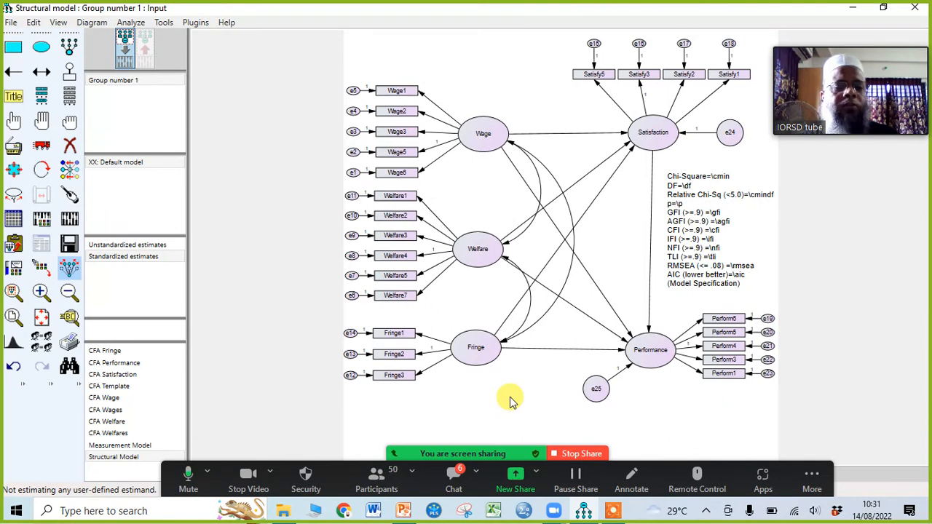
Step: Spread Performance's five indicators and their error terms further apart vertically
{"action": "left_click", "coordinate": [42, 145]}
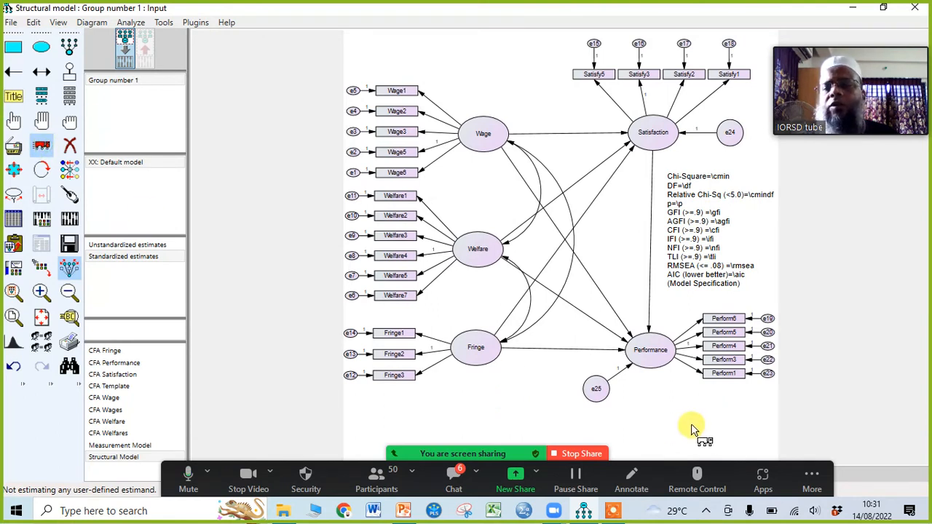
{"action": "left_click_drag", "start_coordinate": [728, 371], "coordinate": [734, 390]}
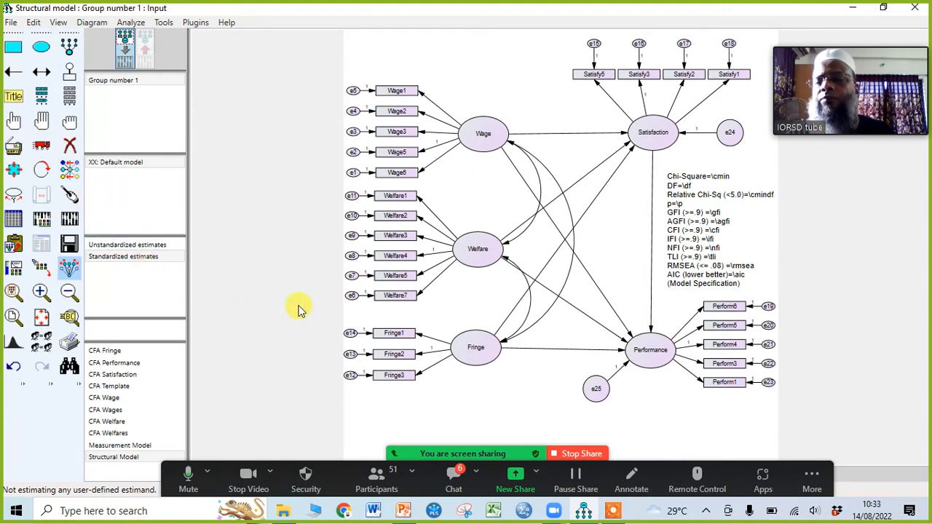
Step: Calculate the estimates and display the output path diagram to examine the standardized coefficients and fit statistics
{"action": "left_click", "coordinate": [71, 220]}
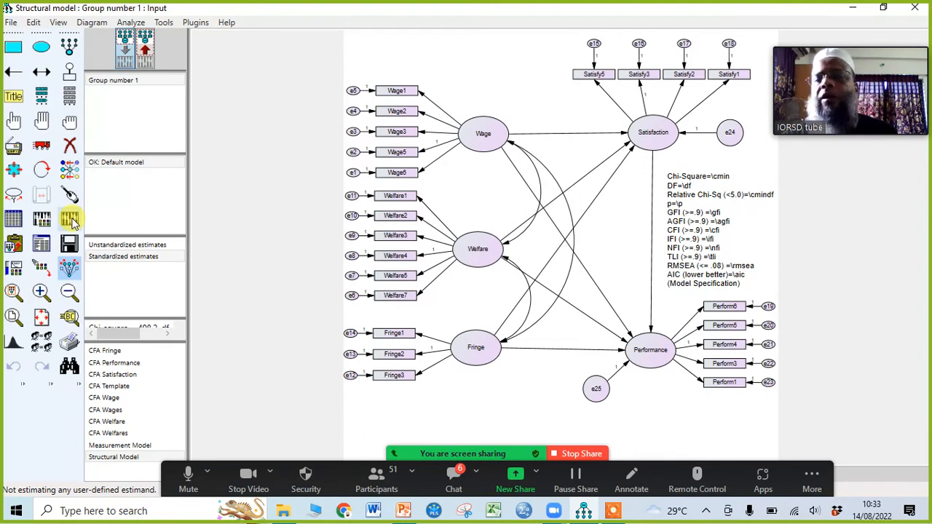
{"action": "left_click", "coordinate": [151, 51]}
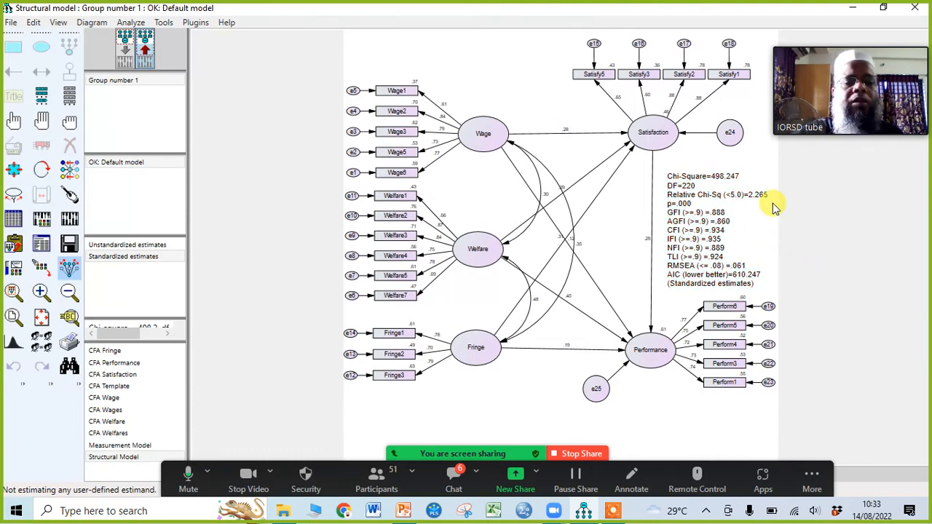
{"action": "scroll", "coordinate": [764, 217], "scroll_direction": "up", "scroll_amount": 2}
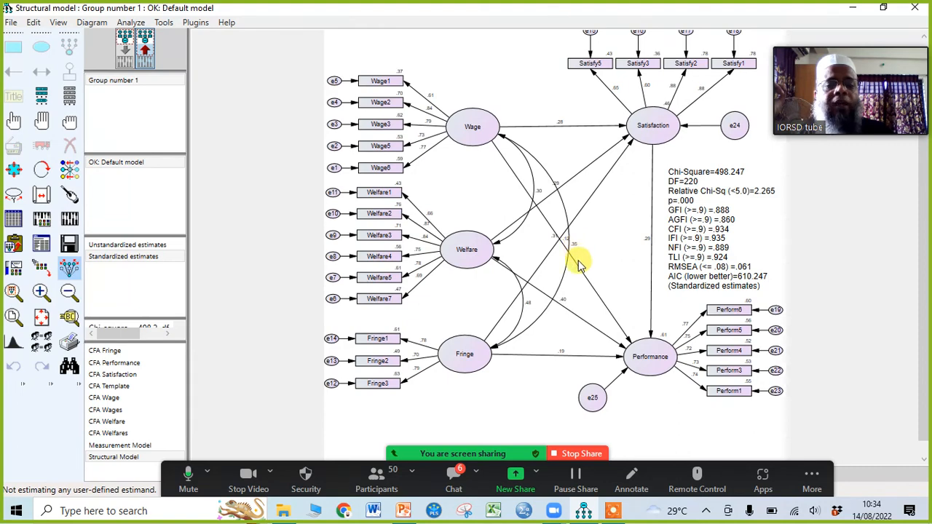
{"action": "scroll", "coordinate": [576, 251], "scroll_direction": "up", "scroll_amount": 3}
{"action": "scroll", "coordinate": [583, 262], "scroll_direction": "up", "scroll_amount": 1}
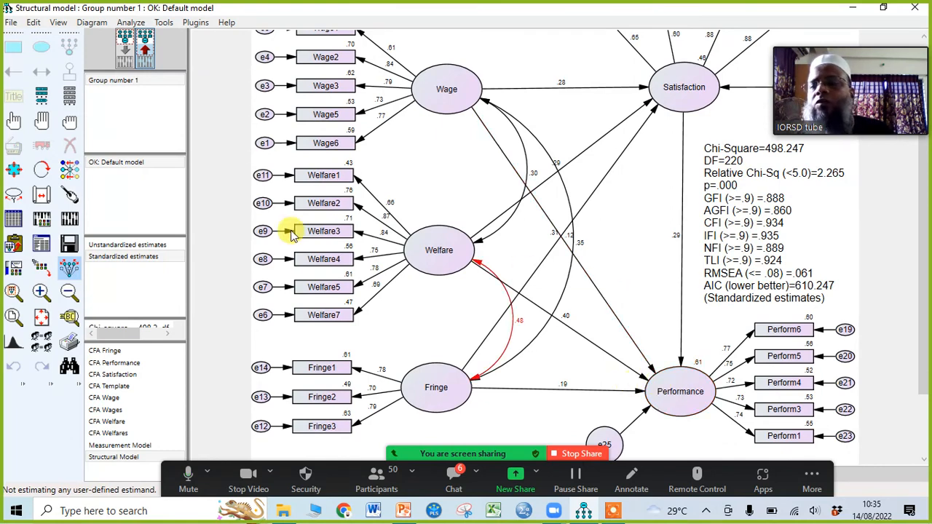
Step: Move the coefficient labels of the Wage, Welfare and Fringe paths to Performance along their arrows, clear of the crossing lines
{"action": "left_click", "coordinate": [15, 197]}
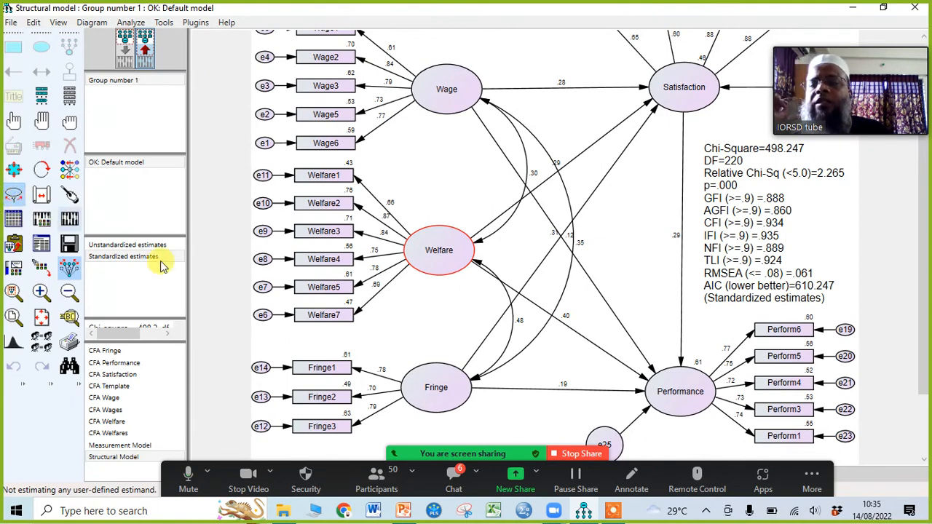
{"action": "left_click", "coordinate": [582, 247]}
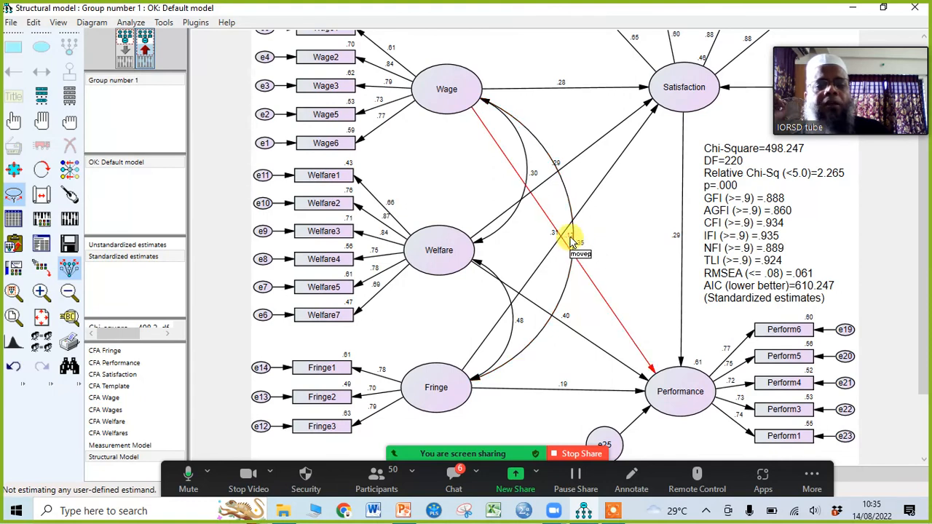
{"action": "left_click_drag", "start_coordinate": [571, 239], "coordinate": [616, 306]}
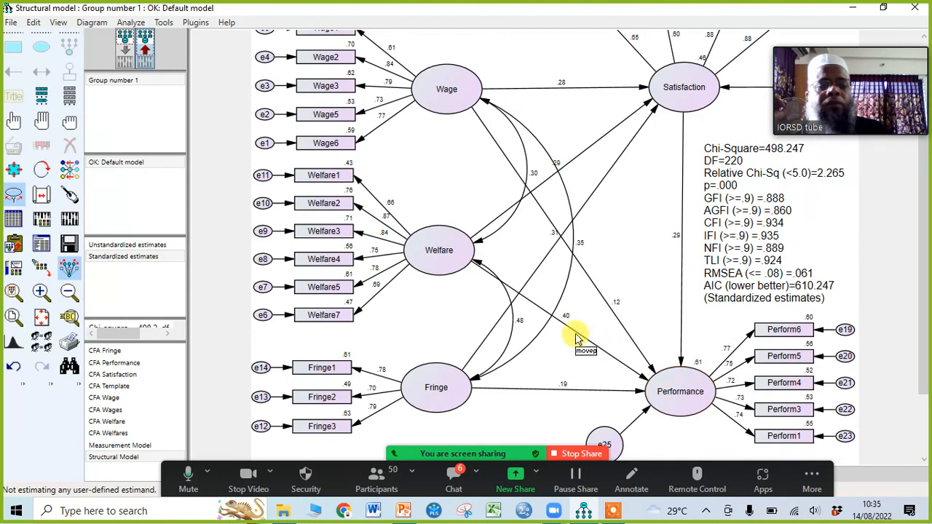
{"action": "left_click_drag", "start_coordinate": [565, 316], "coordinate": [591, 337]}
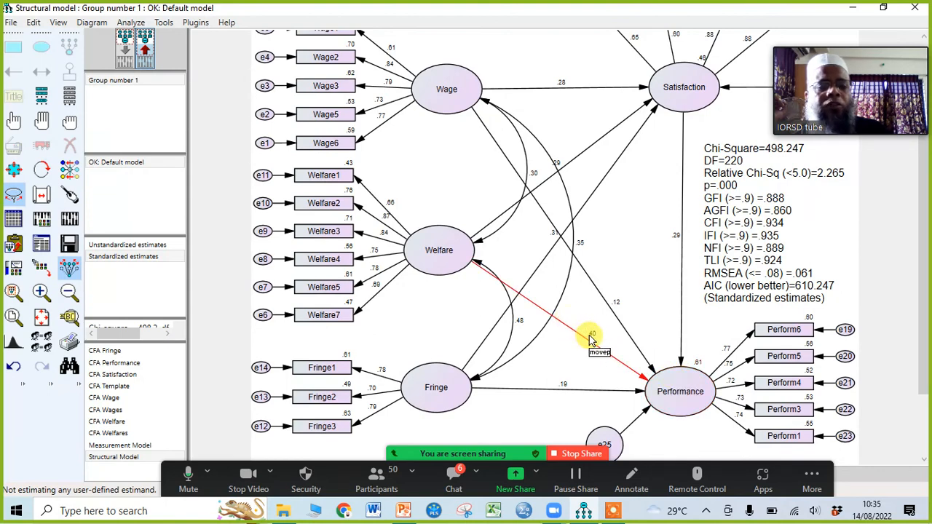
{"action": "left_click_drag", "start_coordinate": [562, 381], "coordinate": [577, 388]}
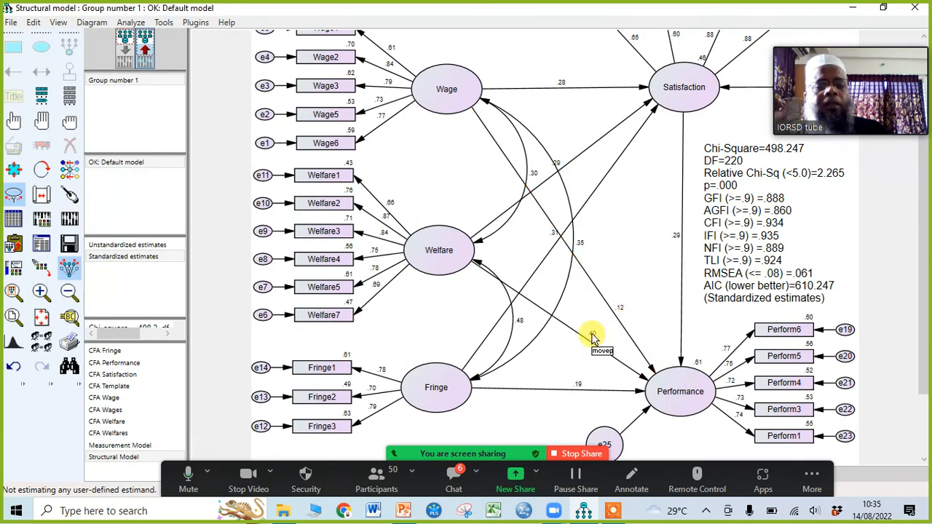
{"action": "left_click_drag", "start_coordinate": [596, 332], "coordinate": [601, 335]}
{"action": "left_click_drag", "start_coordinate": [580, 388], "coordinate": [588, 387]}
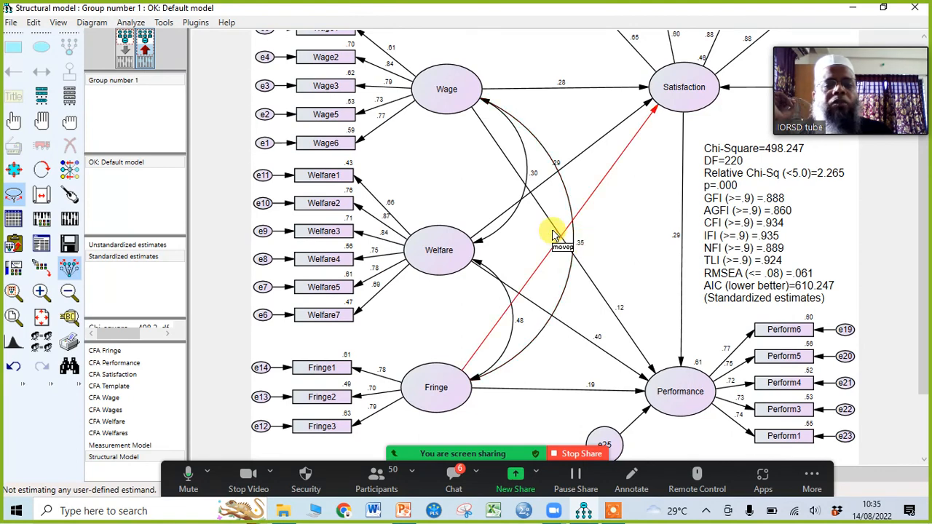
Step: Move the coefficient labels of the Fringe and Welfare paths to Satisfaction up along their arrows, nearer the Satisfaction ellipse
{"action": "left_click_drag", "start_coordinate": [553, 236], "coordinate": [612, 158]}
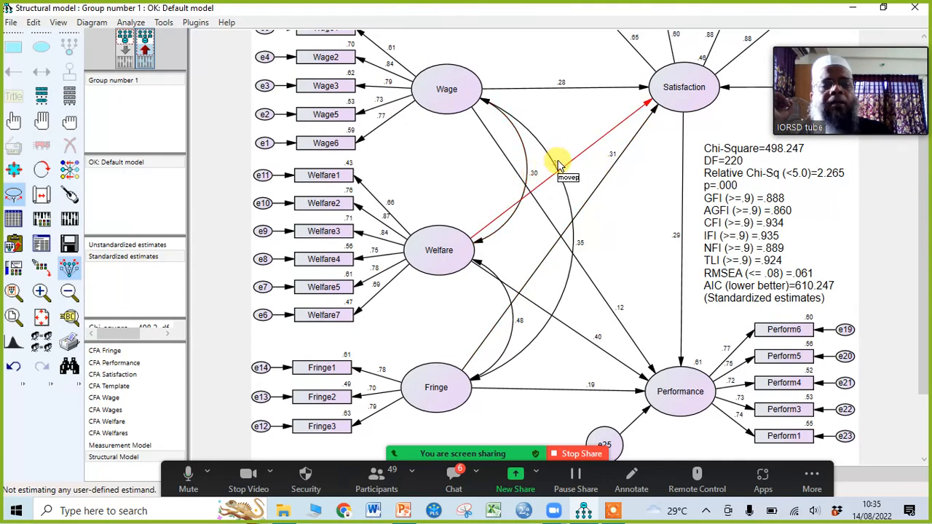
{"action": "left_click_drag", "start_coordinate": [558, 160], "coordinate": [593, 138]}
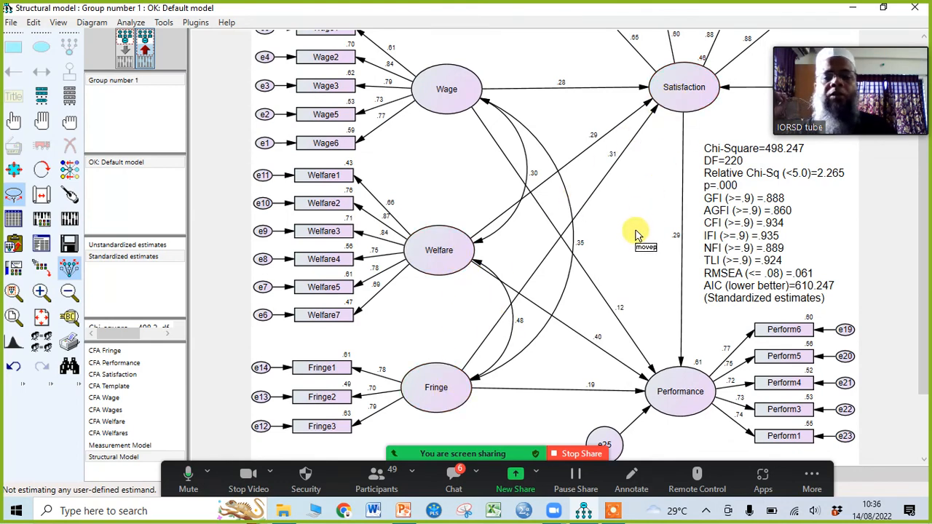
{"action": "left_click", "coordinate": [13, 194]}
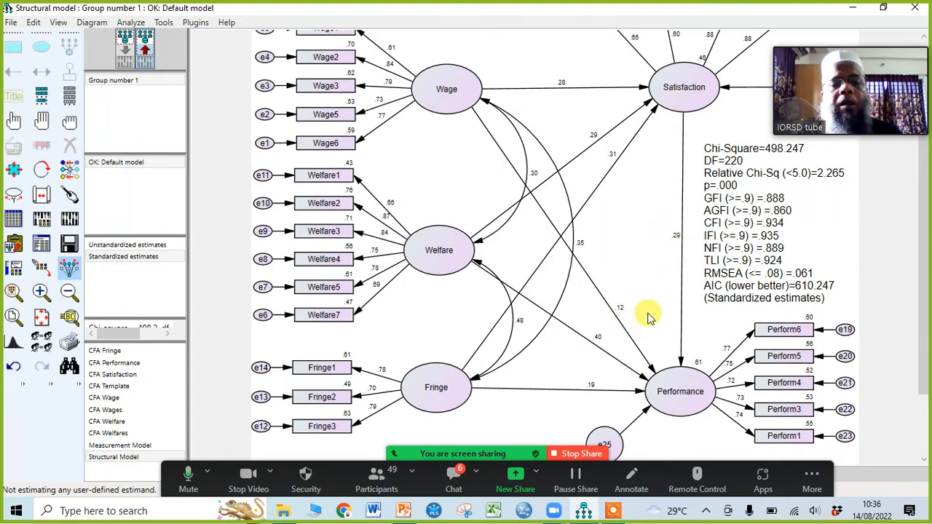
{"action": "scroll", "coordinate": [652, 311], "scroll_direction": "down", "scroll_amount": 10}
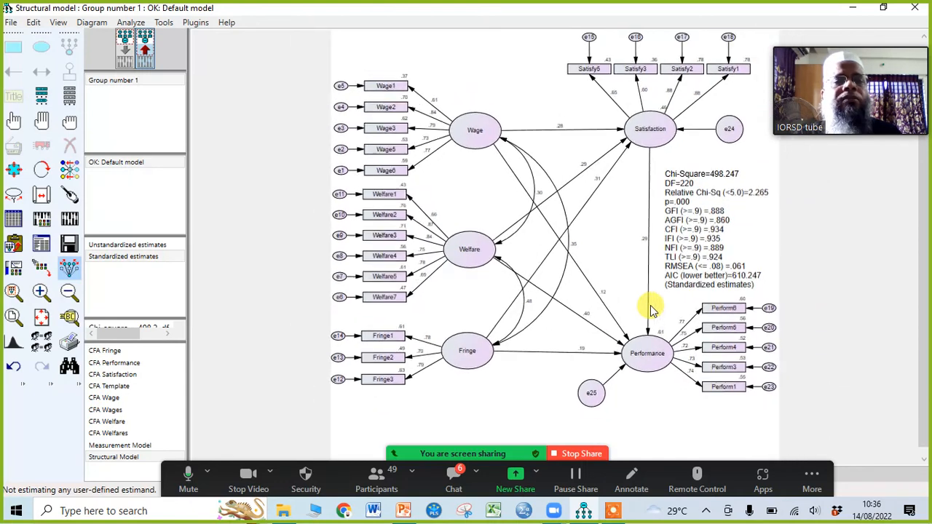